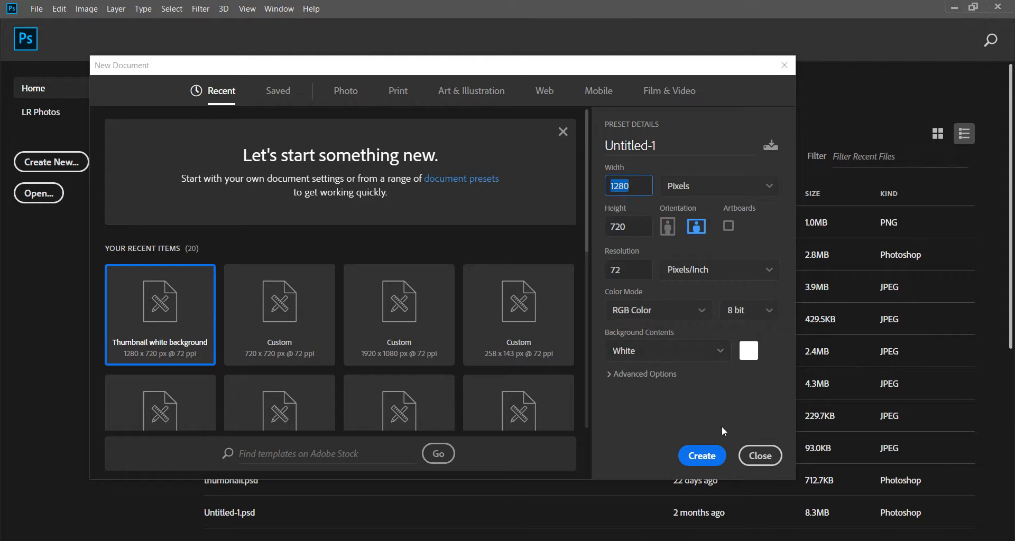
Create a 1280 x 720 pixel document with white background contents and convert its locked background into an editable layer.
left_click(721, 460)
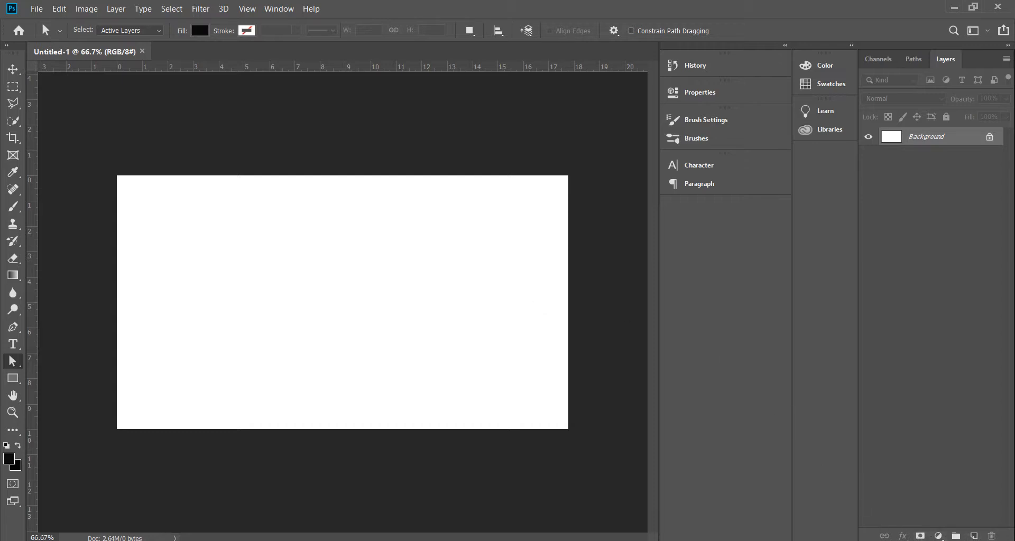
double_click(923, 136)
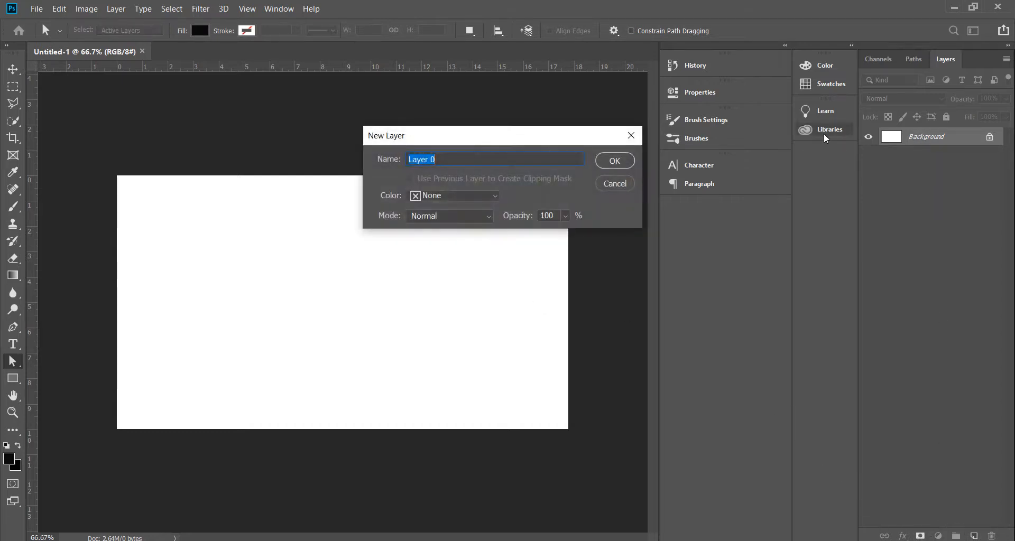
left_click(615, 162)
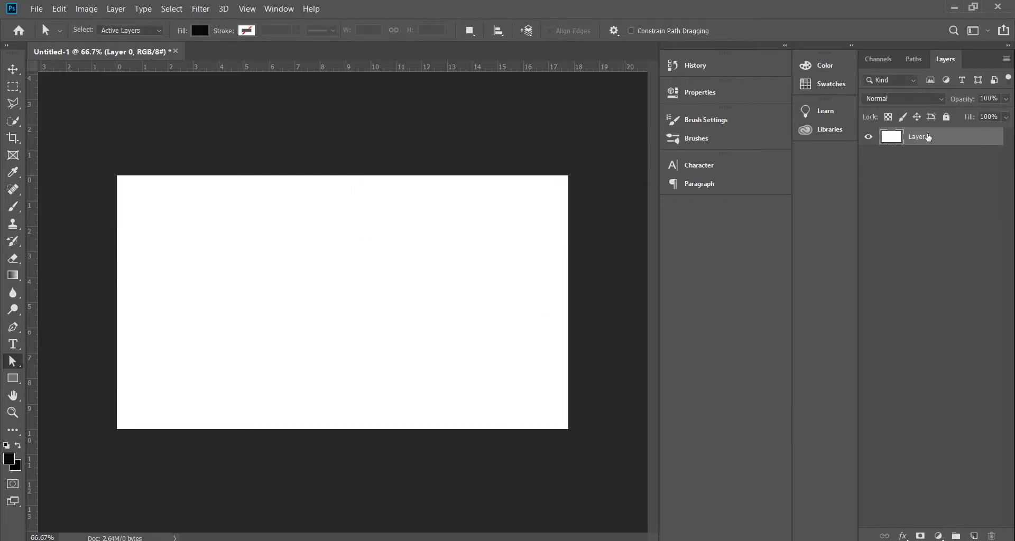
Add a gradient overlay to the white layer and change the gradient's green colour stop to a darker olive.
double_click(927, 136)
double_click(963, 142)
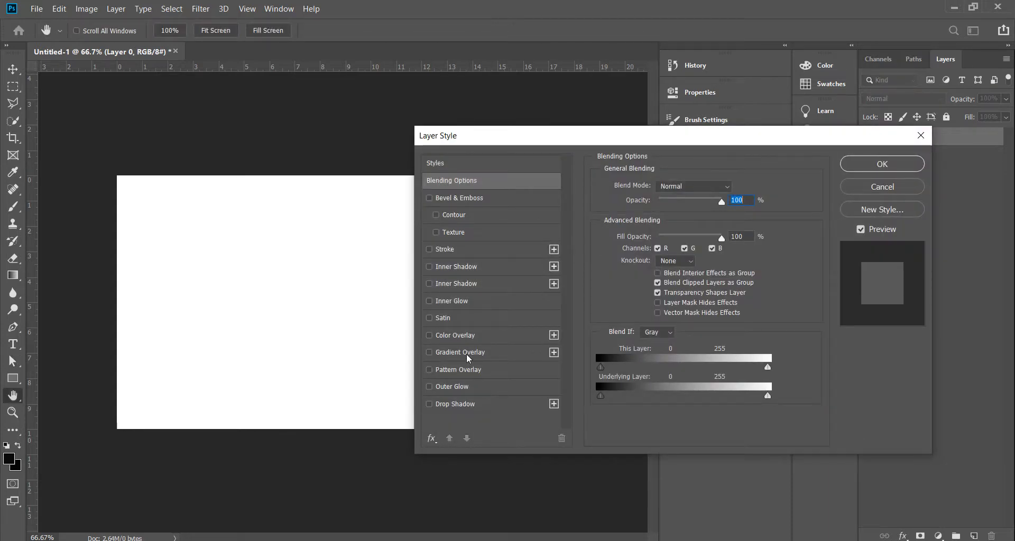
left_click(463, 352)
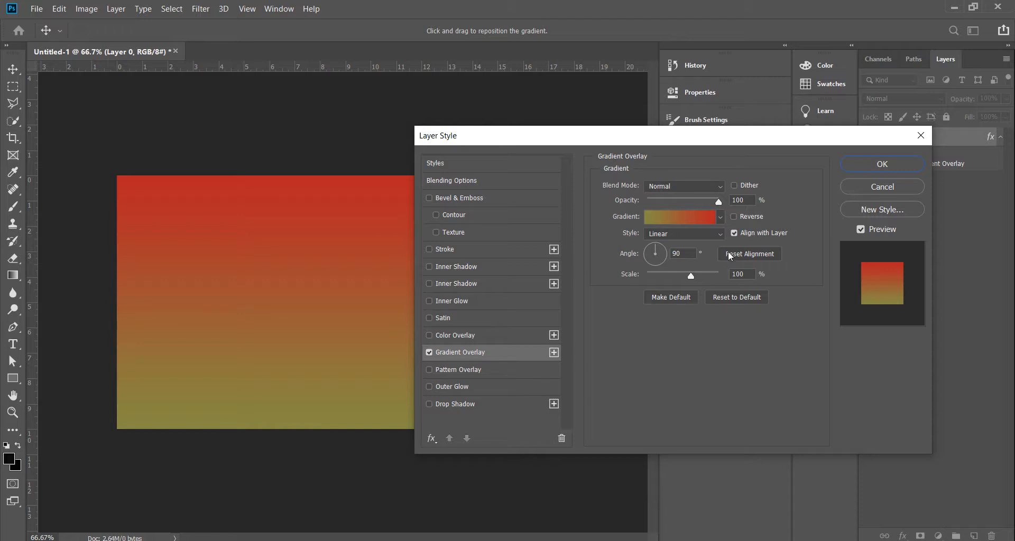
left_click(691, 219)
left_click(705, 327)
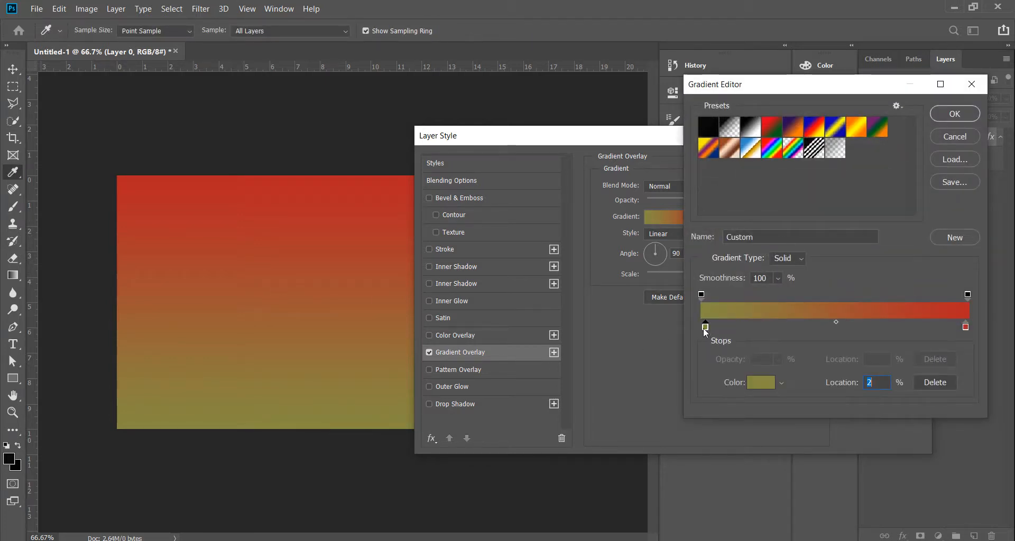
left_click(761, 382)
left_click(551, 371)
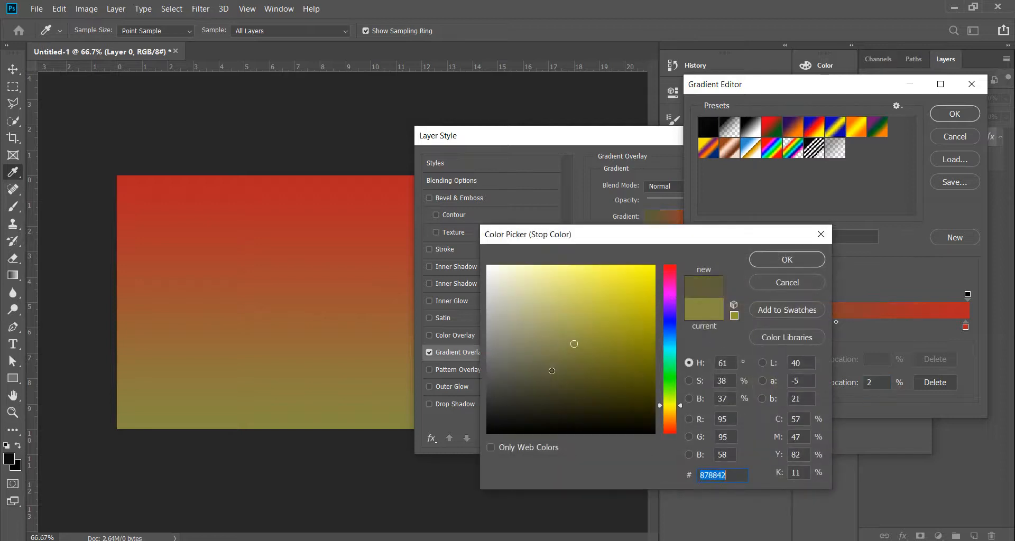
left_click(556, 362)
left_click(787, 260)
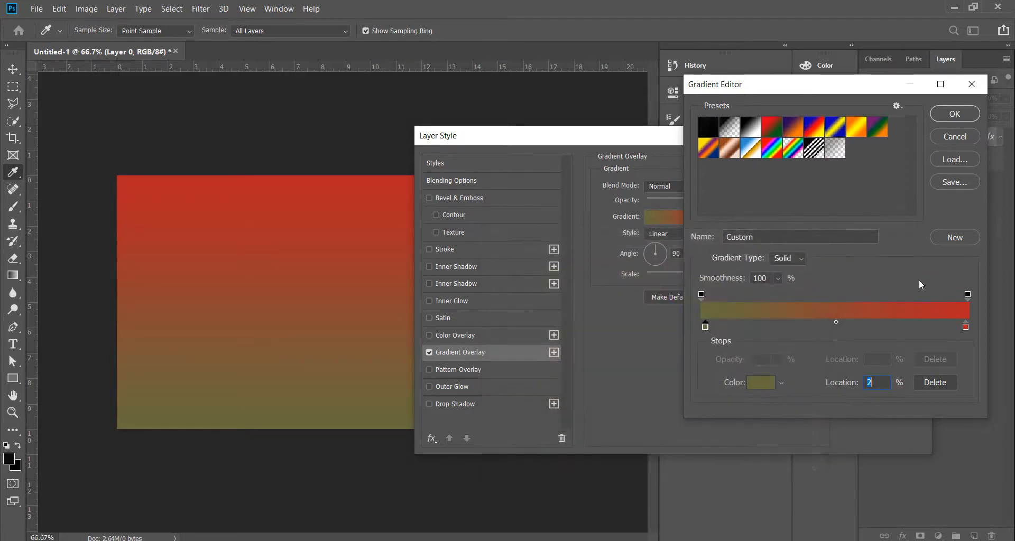
Change the gradient's red colour stop at location 99% to a brighter red.
left_click(966, 328)
left_click(754, 382)
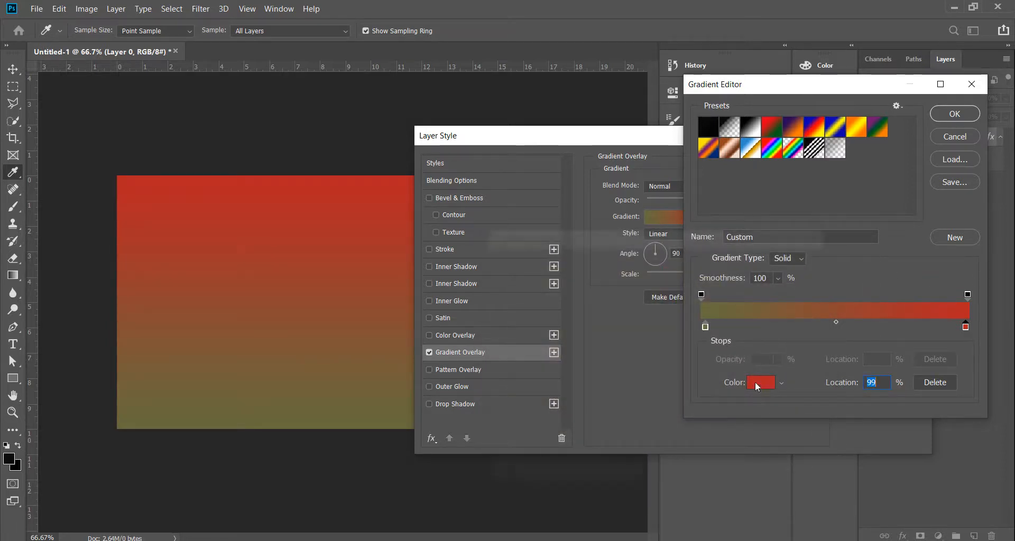
left_click(619, 296)
left_click(787, 260)
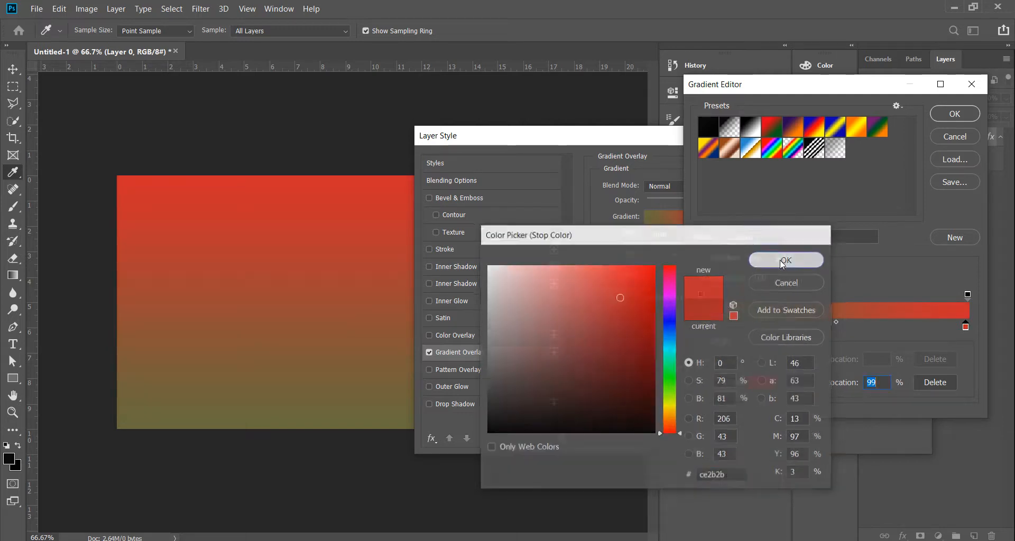
Apply the edited gradient overlay to the background layer and lock that layer.
left_click(954, 116)
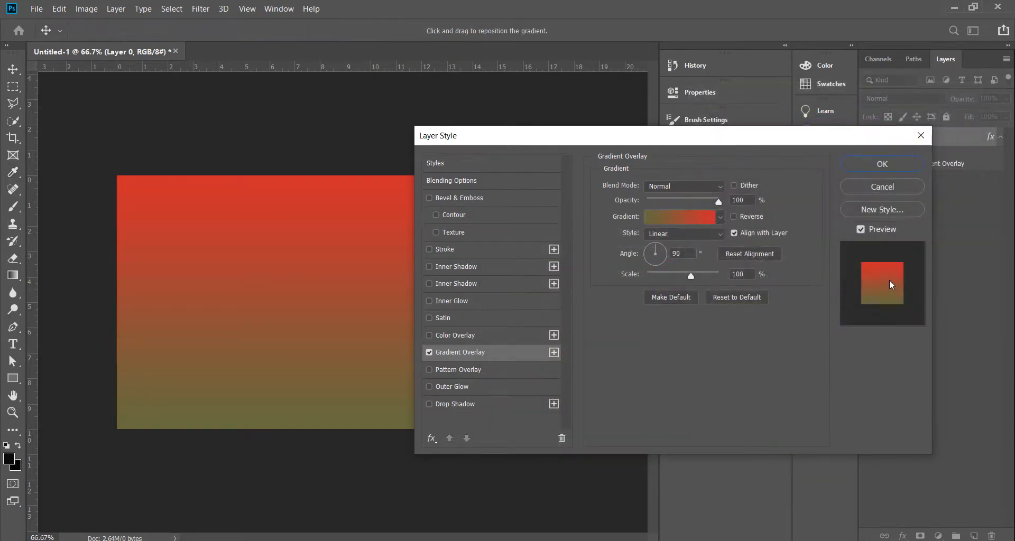
left_click(891, 165)
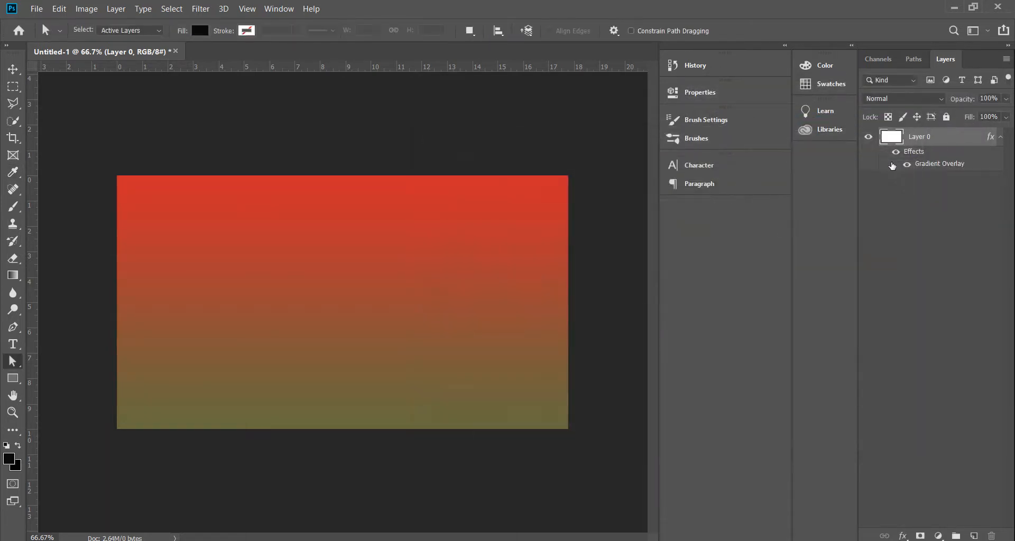
left_click(946, 117)
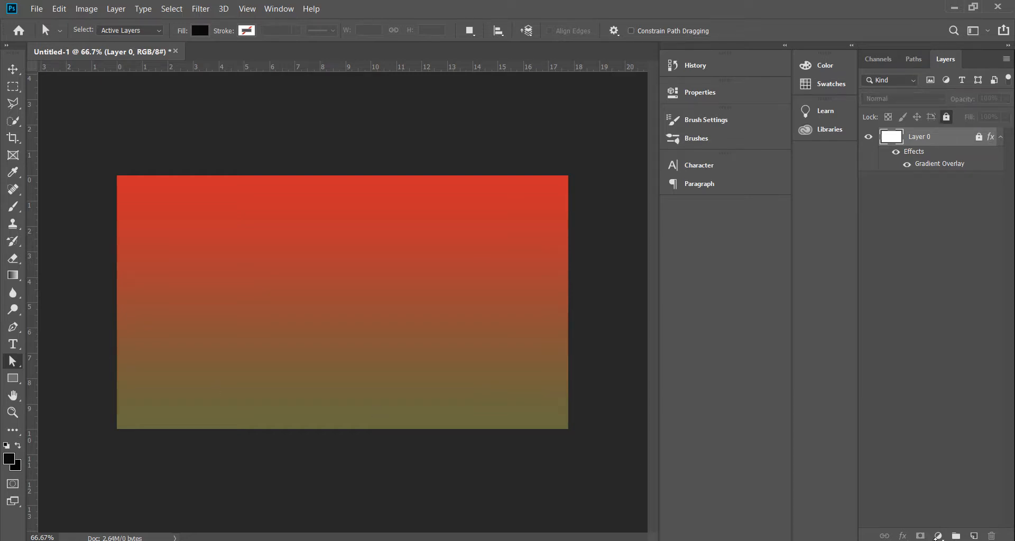
On a new layer, draw a closed Pen path with an uneven ground line across the lower canvas, extending beyond its side and lower edges.
left_click(976, 536)
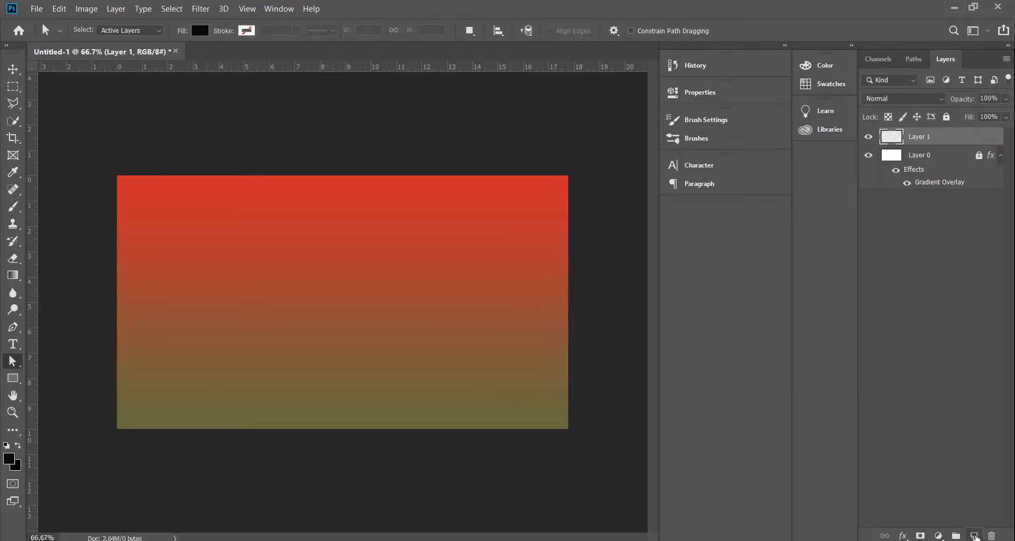
left_click(14, 328)
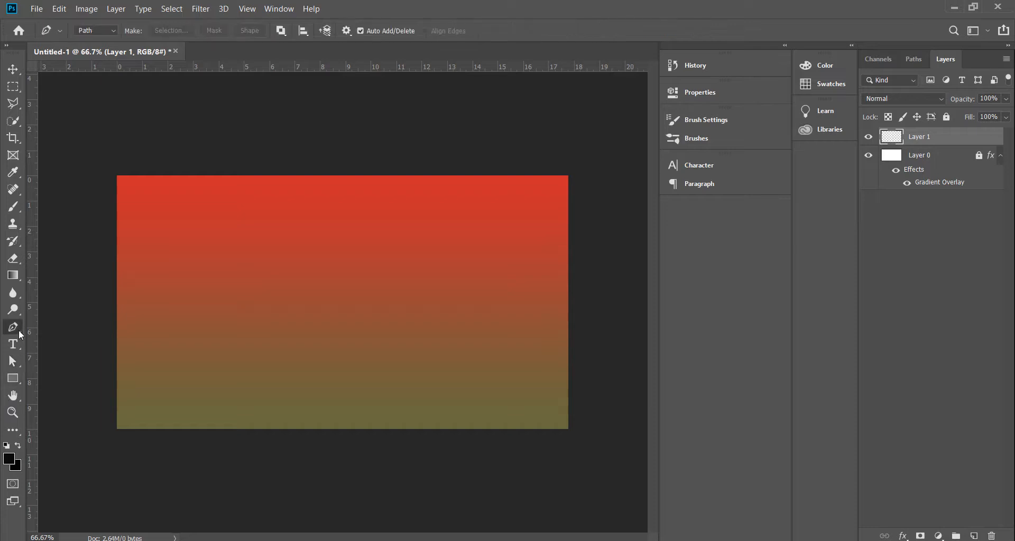
left_click(115, 354)
left_click(195, 376)
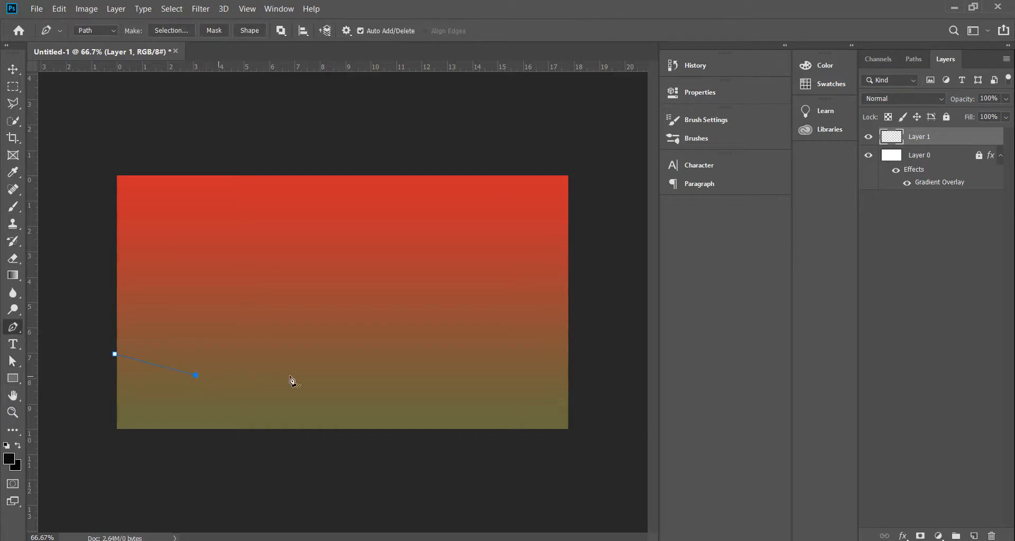
left_click(331, 373)
left_click(425, 376)
left_click(524, 383)
left_click_drag(573, 379, 573, 461)
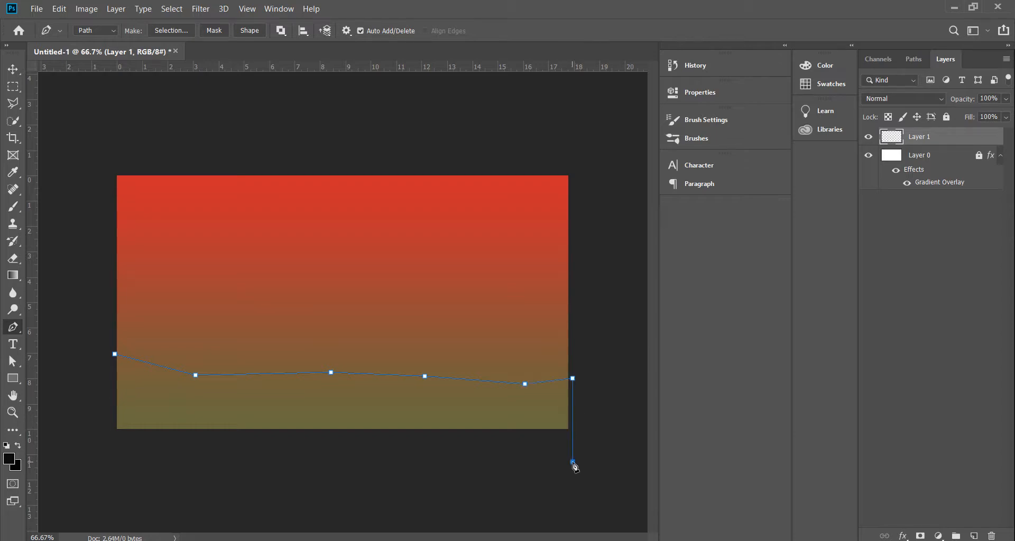
left_click(120, 477)
left_click(77, 462)
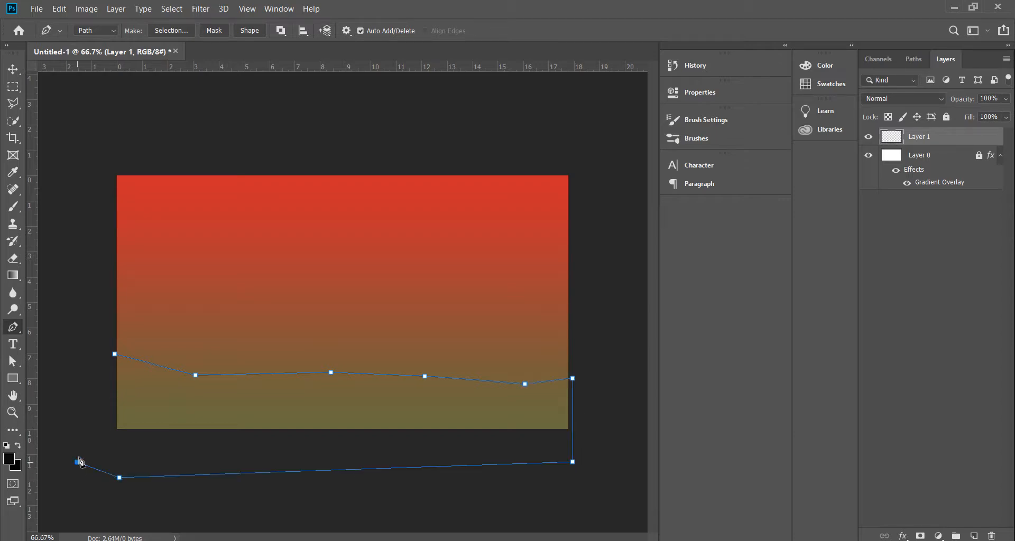
left_click(115, 354)
Fill the ground path with a solid colour fill layer in near-black 050505.
left_click(938, 535)
left_click(920, 311)
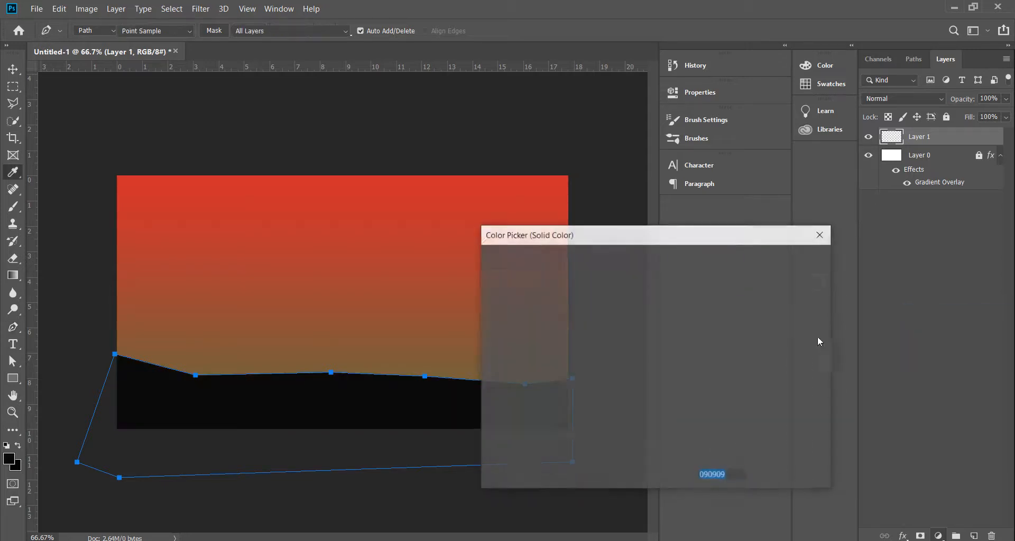
left_click_drag(499, 426, 478, 431)
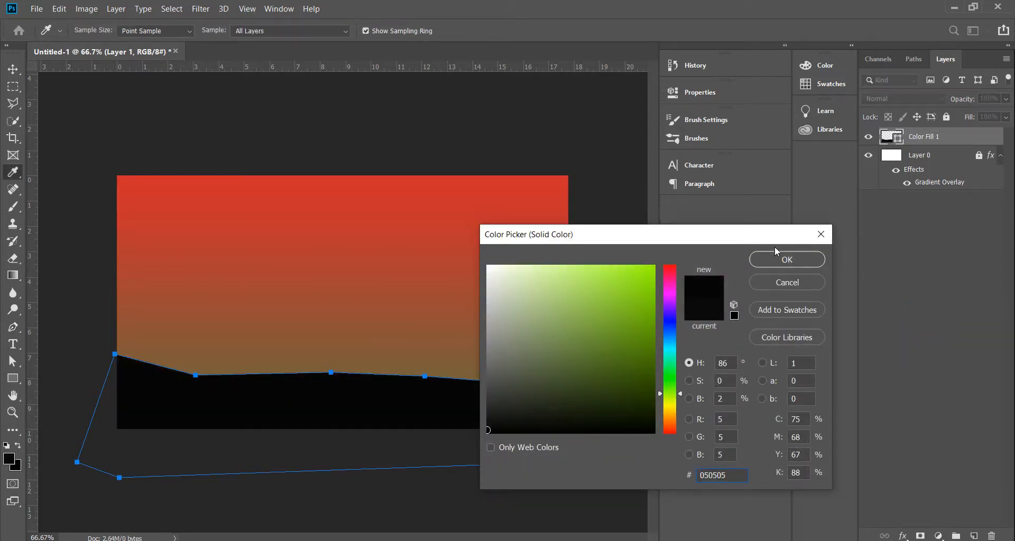
left_click(783, 259)
Deselect the ground fill layer and delete the leftover pen path around the ground.
right_click(13, 69)
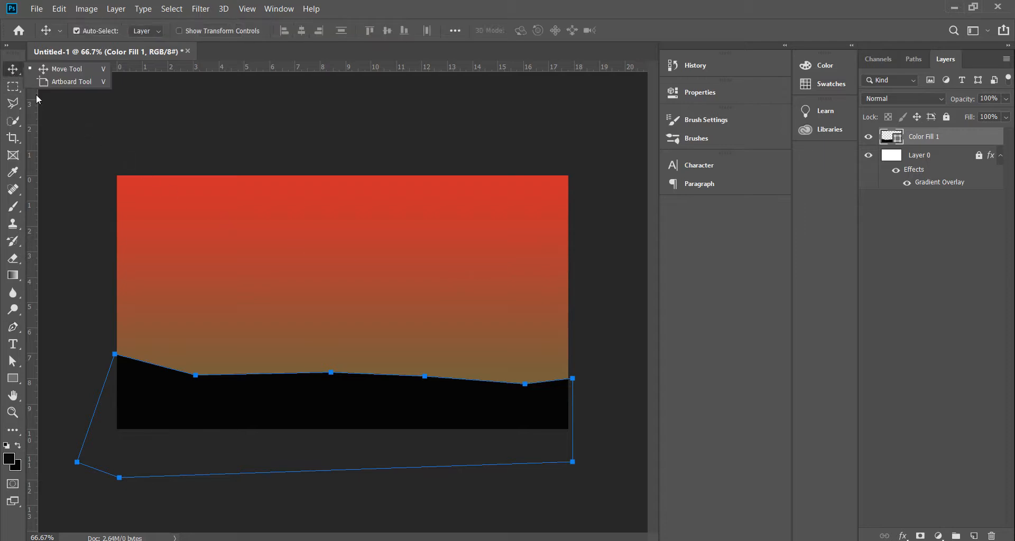
left_click(189, 237)
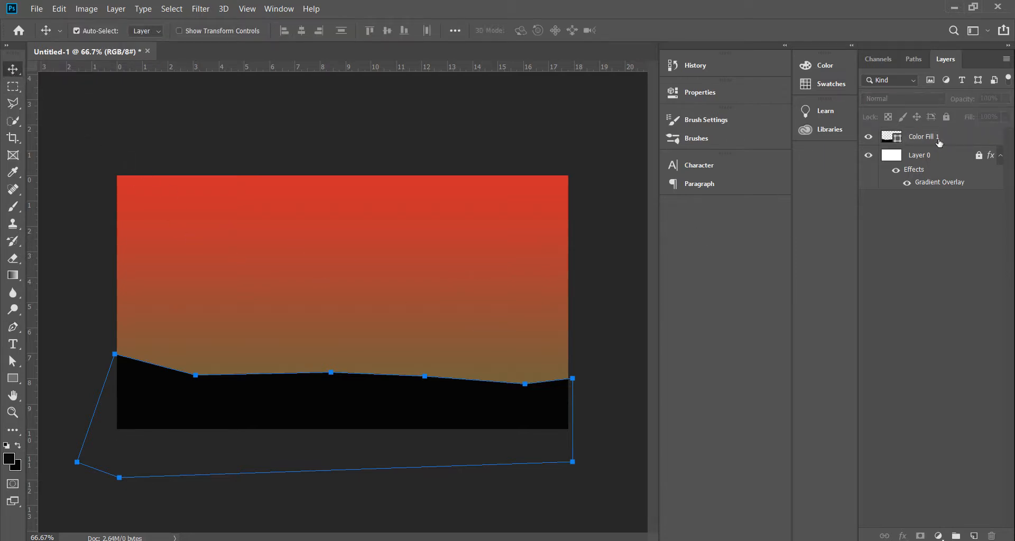
scroll(407, 328, "up", 1)
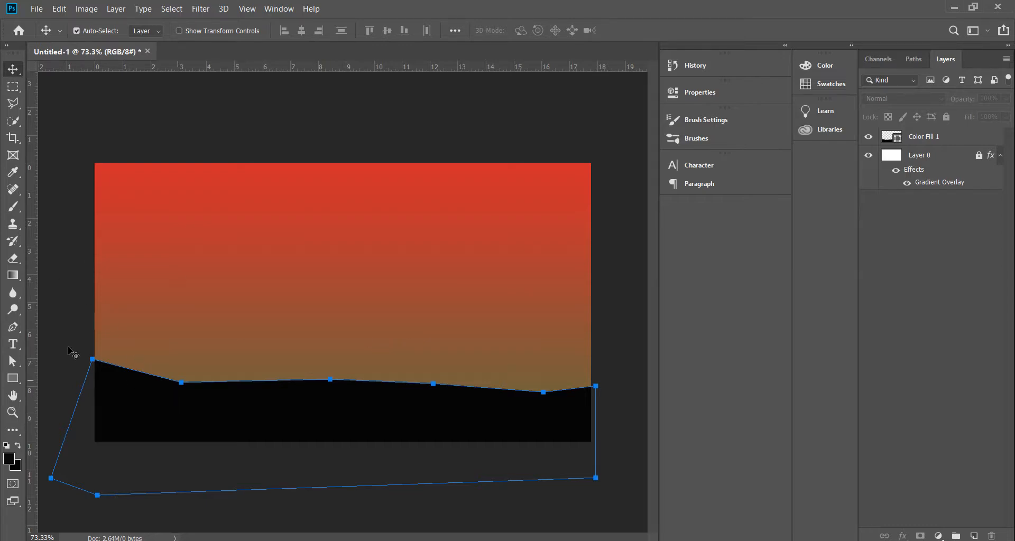
left_click(13, 361)
left_click_drag(178, 383, 175, 339)
right_click(218, 341)
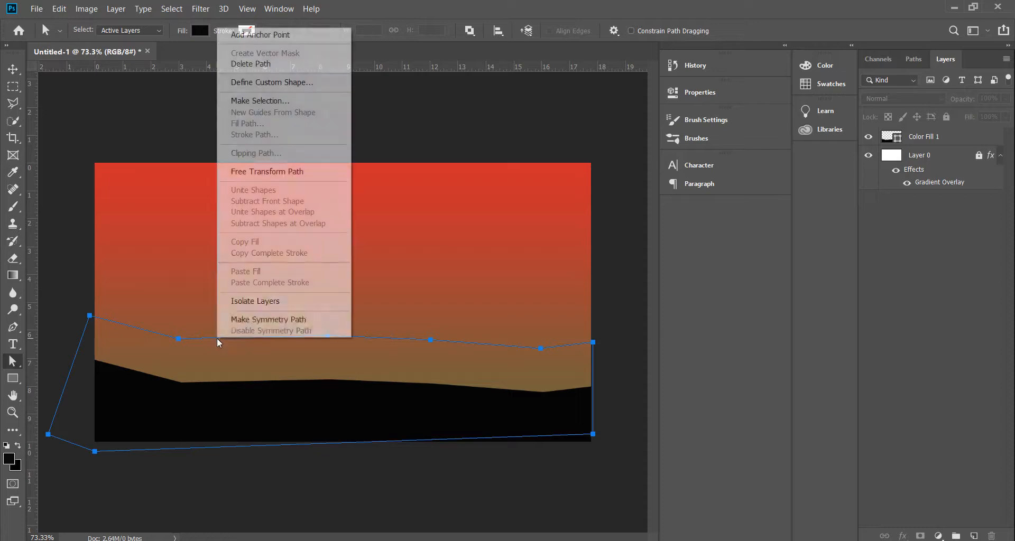
left_click(262, 64)
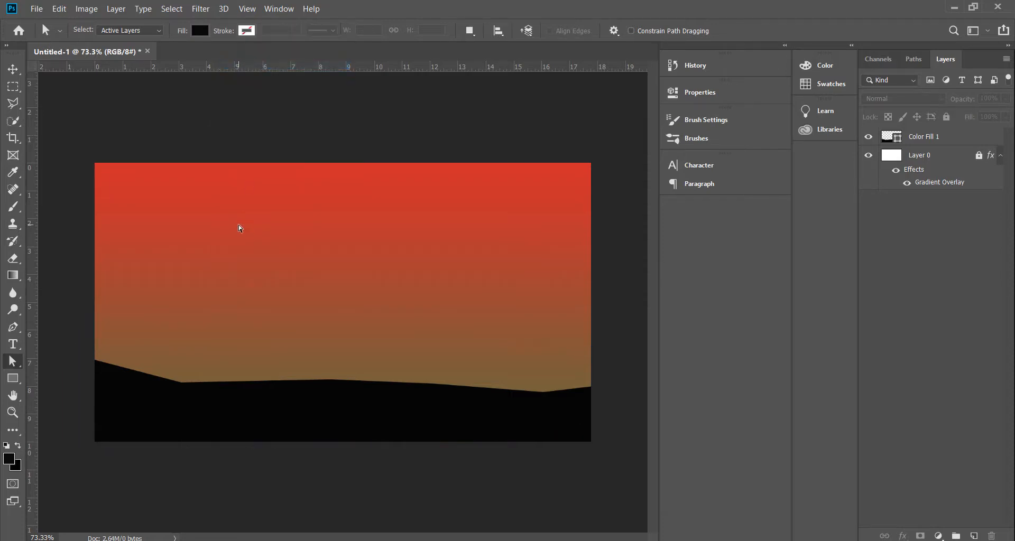
left_click(12, 70)
scroll(277, 319, "down", 1)
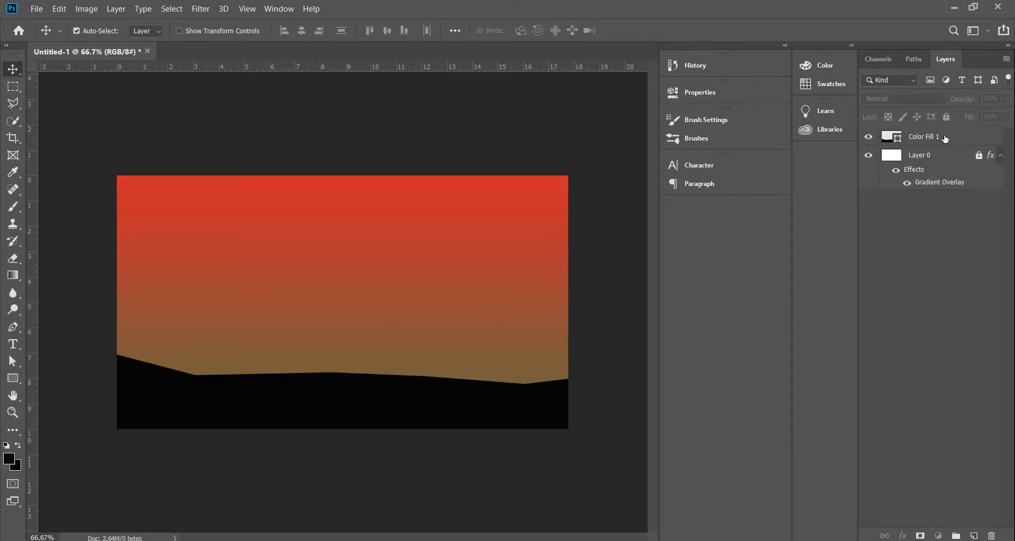
On a new layer above the ground fill, draw a Pen path of jagged spikes sloping down to the right above the ground's left half.
left_click(928, 142)
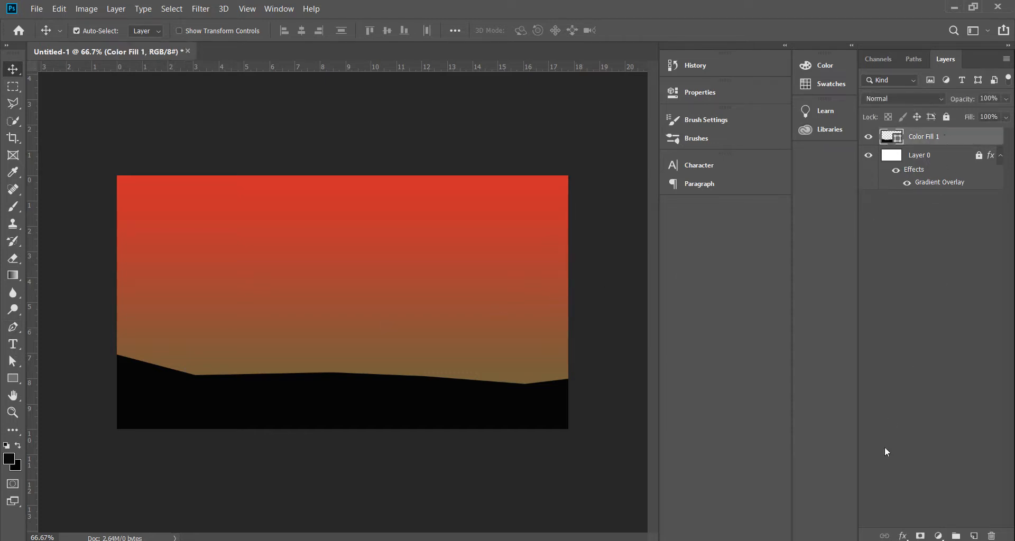
left_click(975, 536)
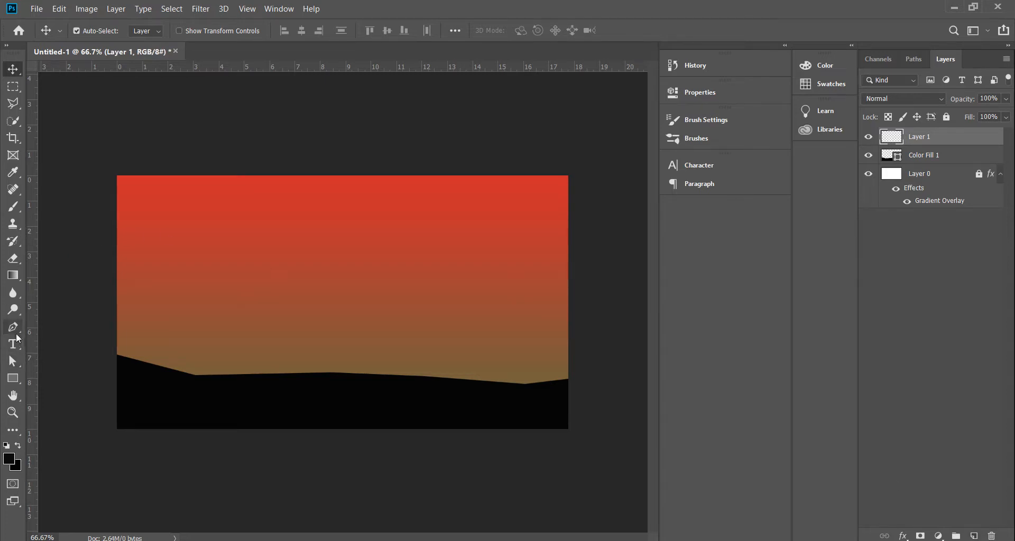
left_click(13, 327)
scroll(154, 285, "up", 3)
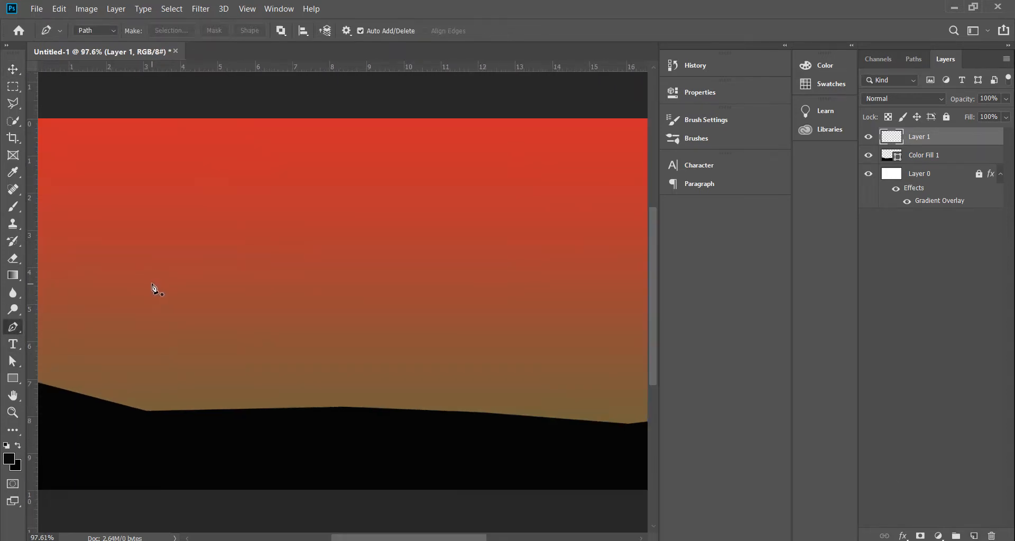
scroll(144, 288, "down", 2)
left_click(143, 284)
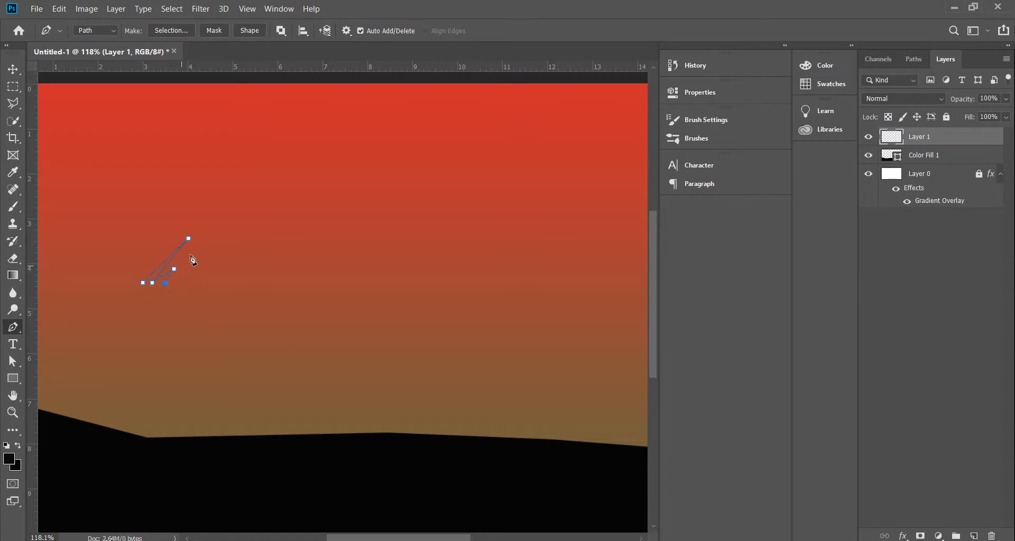
left_click(202, 242)
left_click(195, 295)
left_click(213, 301)
left_click(251, 293)
left_click(244, 316)
left_click(255, 319)
left_click(284, 303)
left_click(293, 313)
left_click(266, 328)
left_click(306, 317)
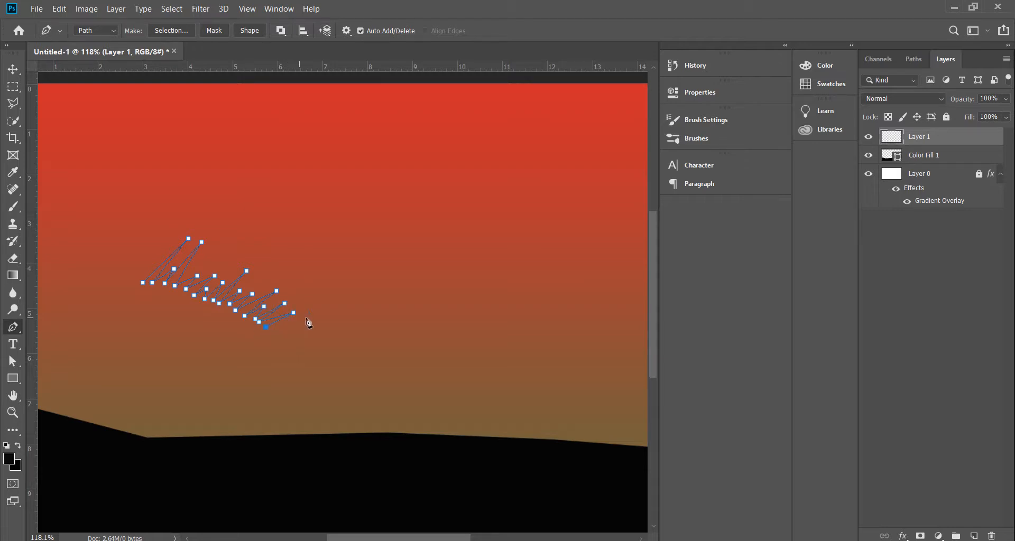
left_click(272, 333)
left_click(345, 313)
key("ctrl+z")
Complete the spiky path with a rounded underside and close it at its starting point.
left_click(152, 386)
left_click(88, 361)
left_click(77, 307)
left_click(117, 303)
left_click(143, 283)
Fill the closed spiky path with a solid colour fill layer in near-black 090909.
scroll(224, 287, "down", 2)
left_click(938, 536)
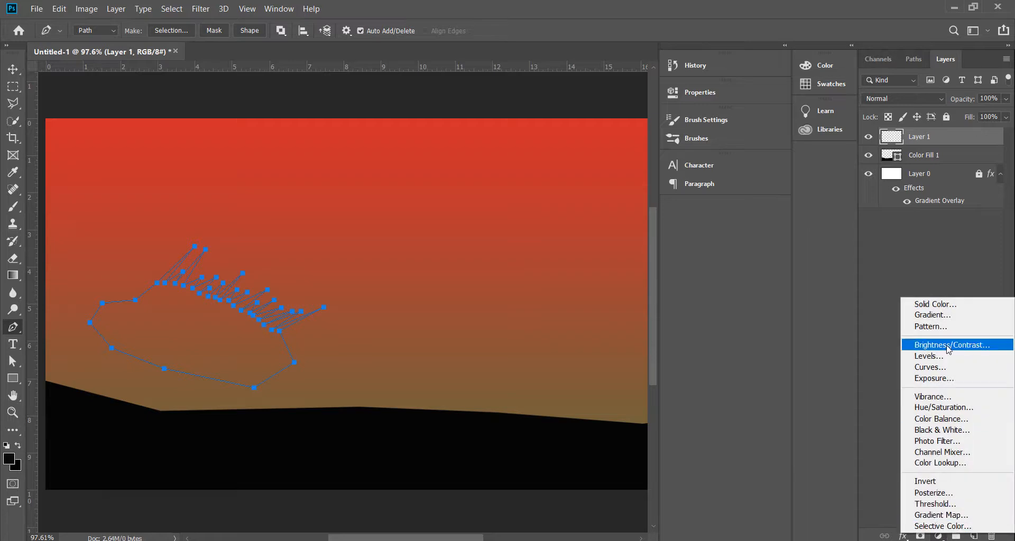
left_click(940, 309)
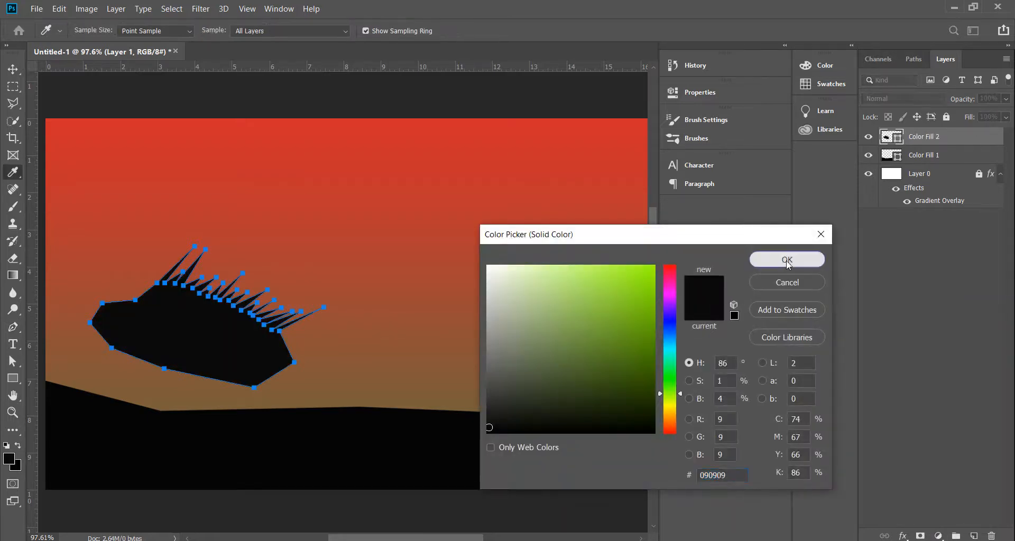
left_click(787, 261)
Rotate the spiky shape to about -2.07° and move it down over the ground at the canvas's left edge.
left_click(13, 69)
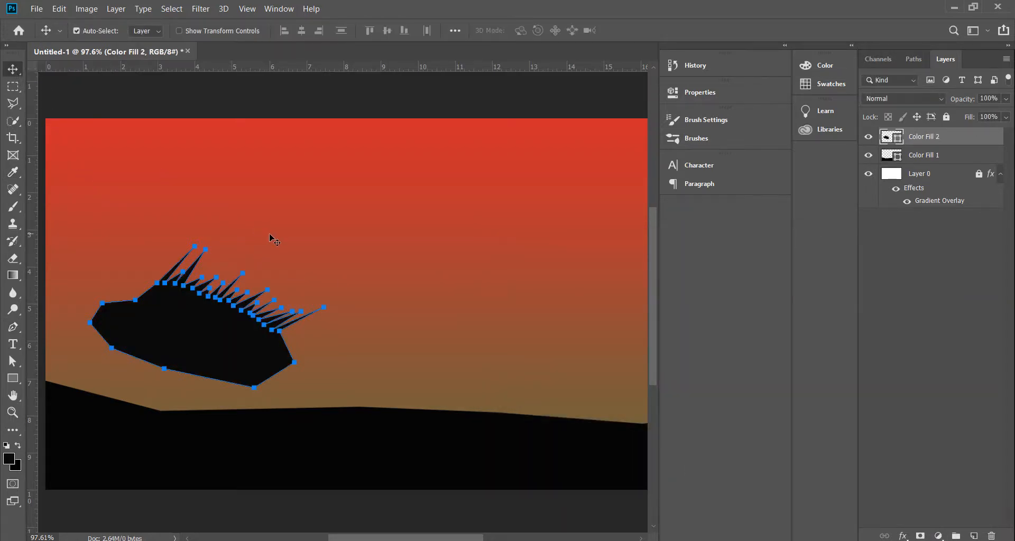
left_click(199, 344)
key("ctrl+t")
left_click_drag(355, 370, 365, 366)
scroll(388, 351, "left", 3)
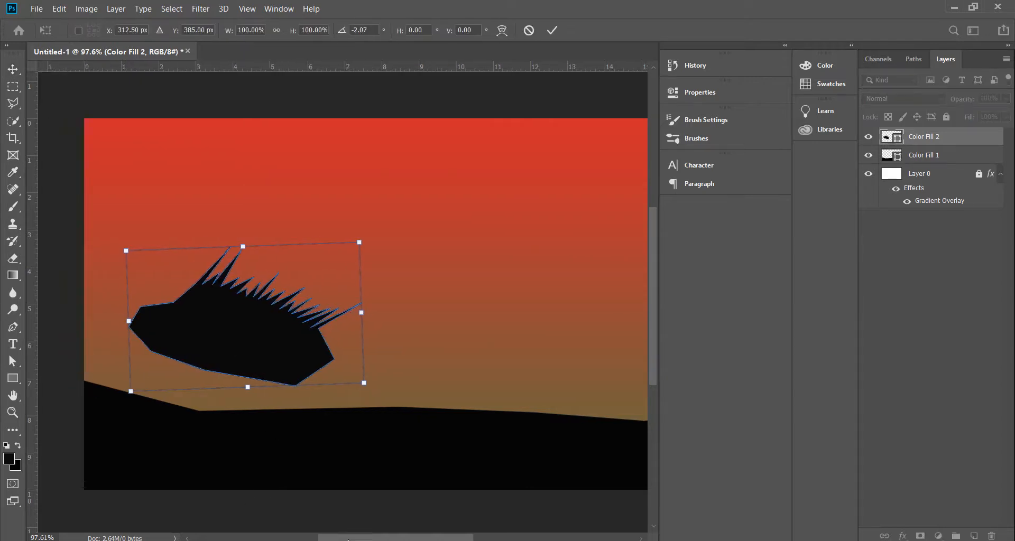
left_click_drag(328, 330, 397, 231)
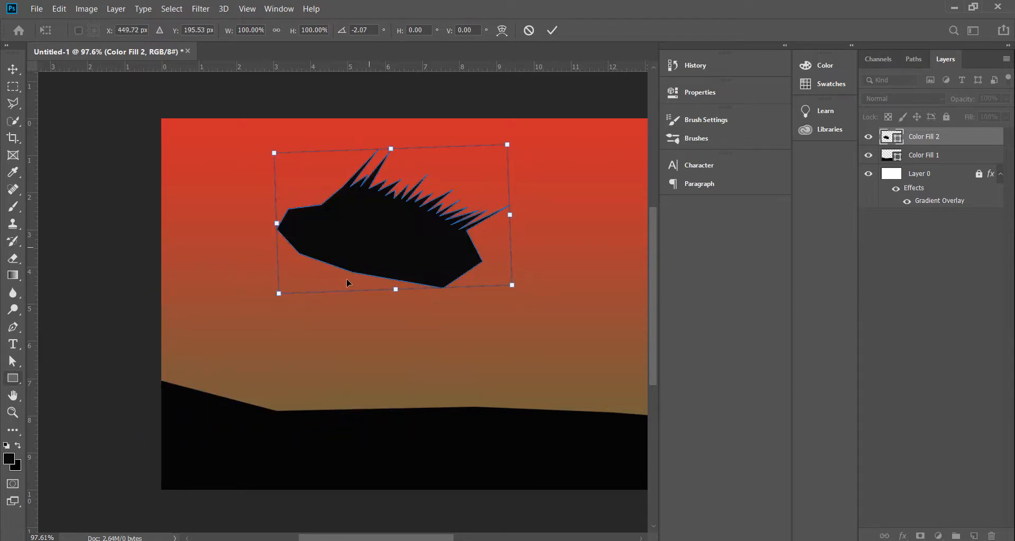
left_click_drag(346, 279, 233, 402)
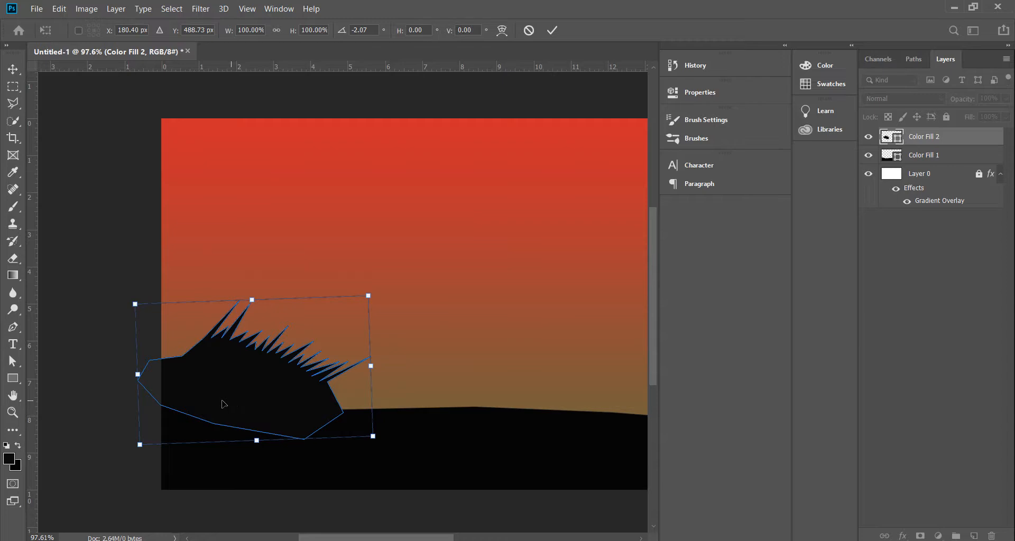
Try to delete the path outline around the spiky shape, and undo the deletion.
left_click(13, 361)
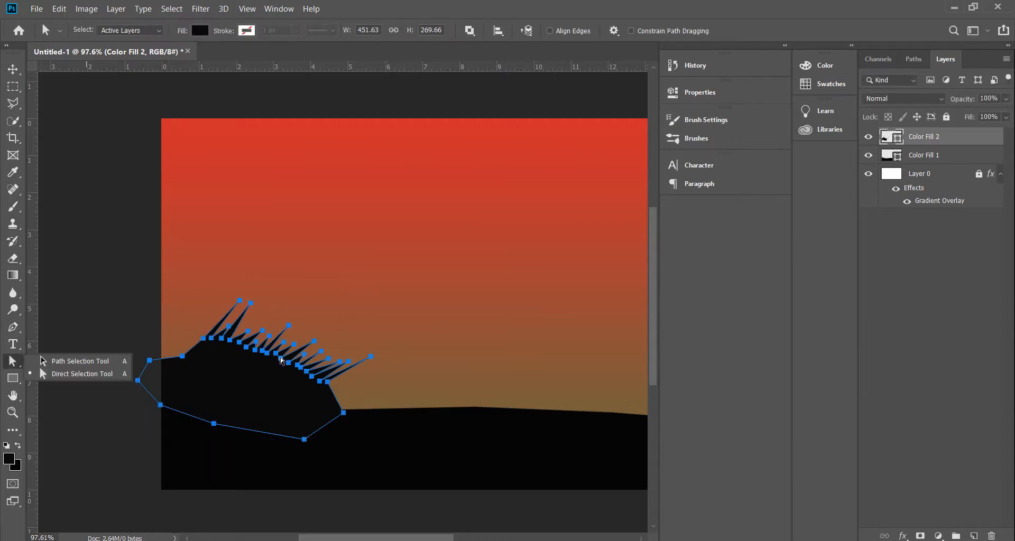
left_click(281, 360)
left_click(281, 361)
right_click(281, 361)
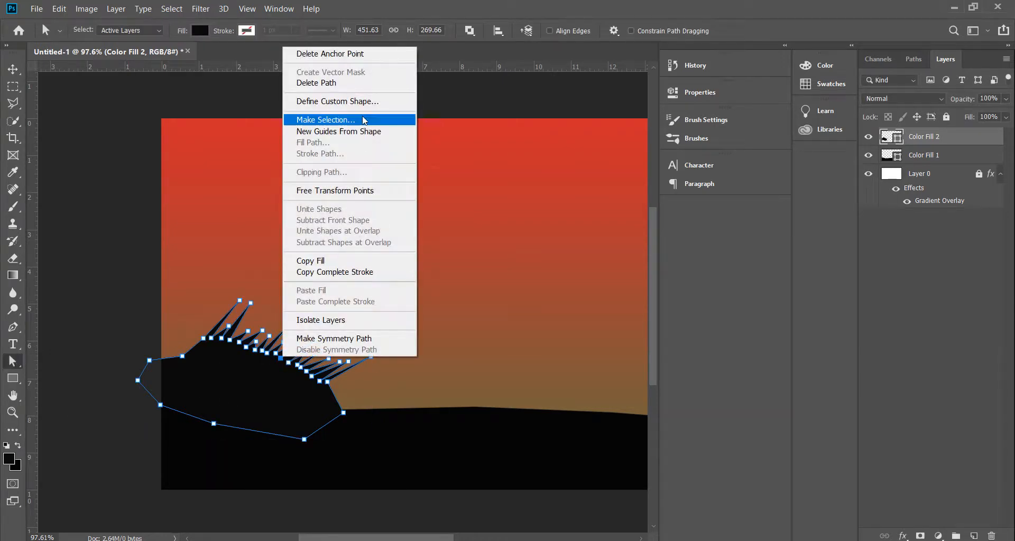
left_click(366, 82)
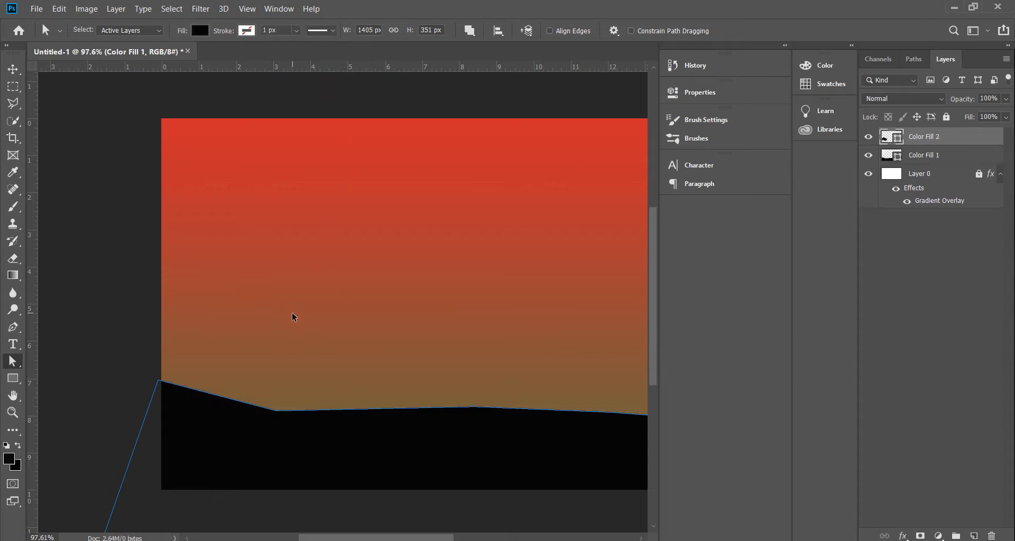
key("ctrl+z")
Move the spiky shape up into the sky, clear of its old outline, and delete the leftover path.
left_click(13, 69)
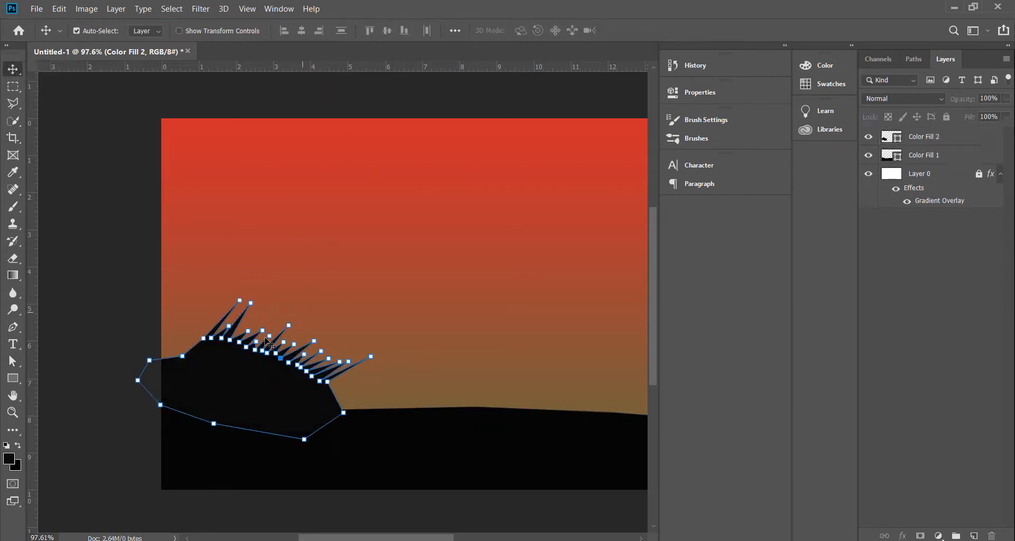
left_click_drag(267, 342, 351, 227)
left_click(362, 355)
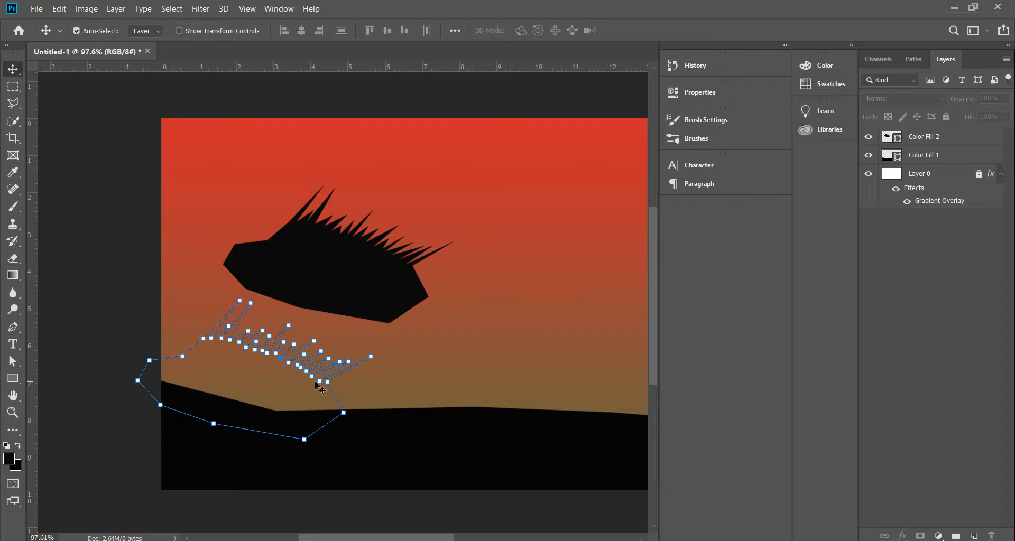
left_click(13, 361)
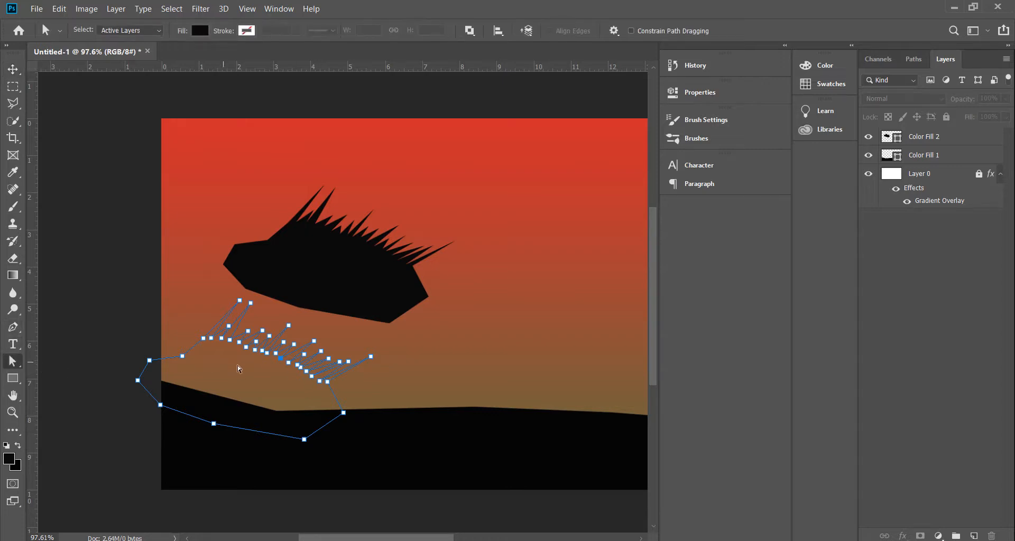
right_click(278, 356)
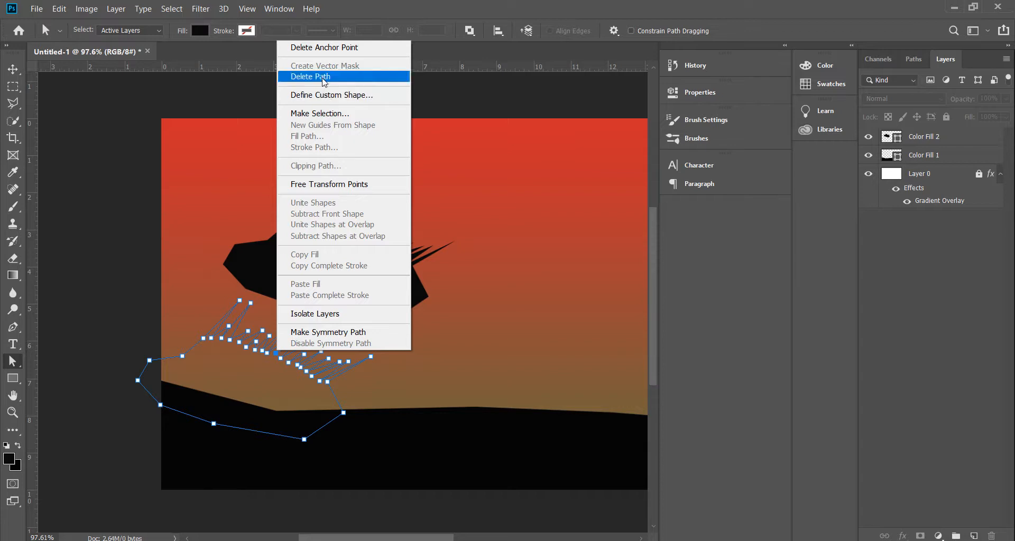
left_click(343, 76)
Place the spiky shape at the ground's left end, scaled to about 60% width and 78% height and rotated to about 1.9°.
left_click(13, 69)
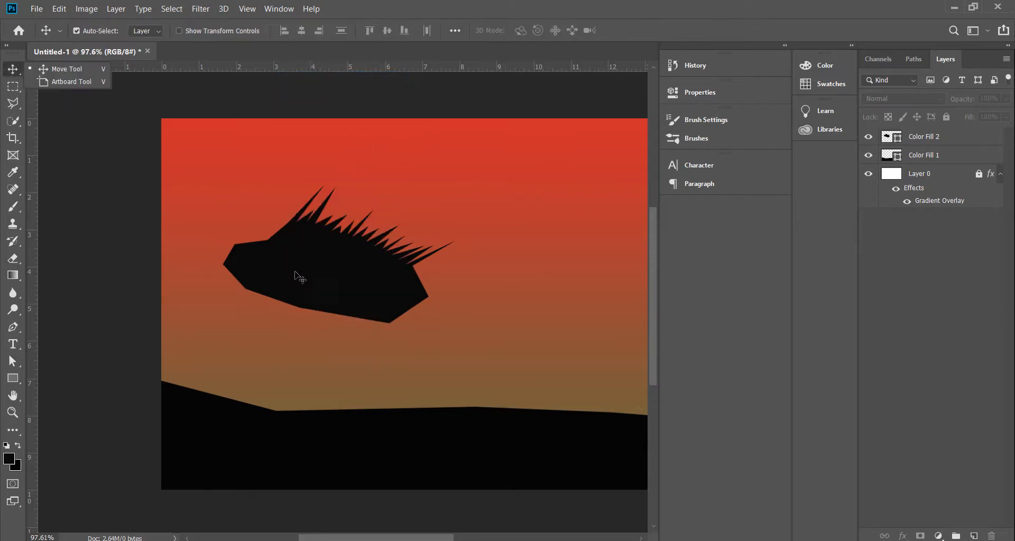
left_click_drag(287, 321, 212, 429)
key("ctrl+t")
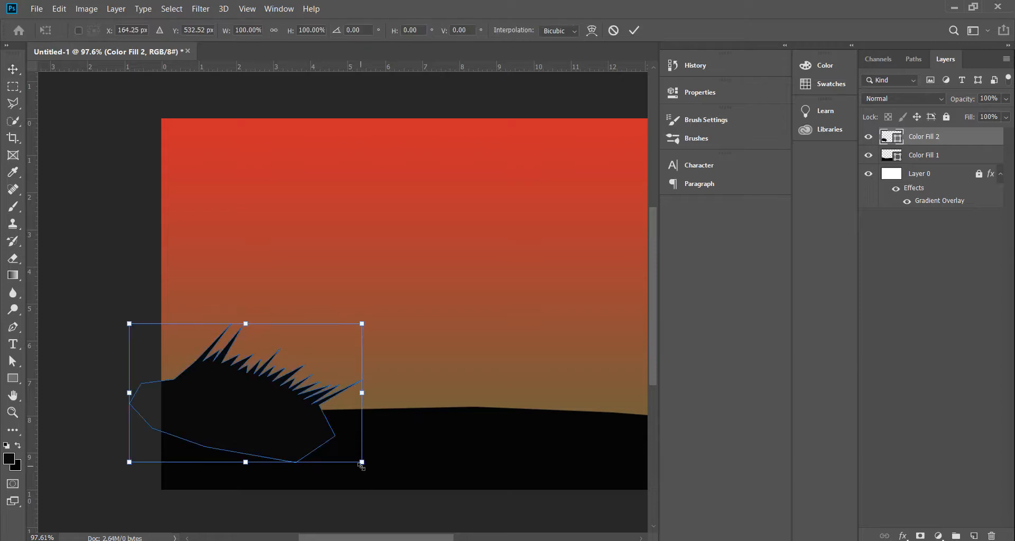
left_click_drag(361, 462, 285, 462)
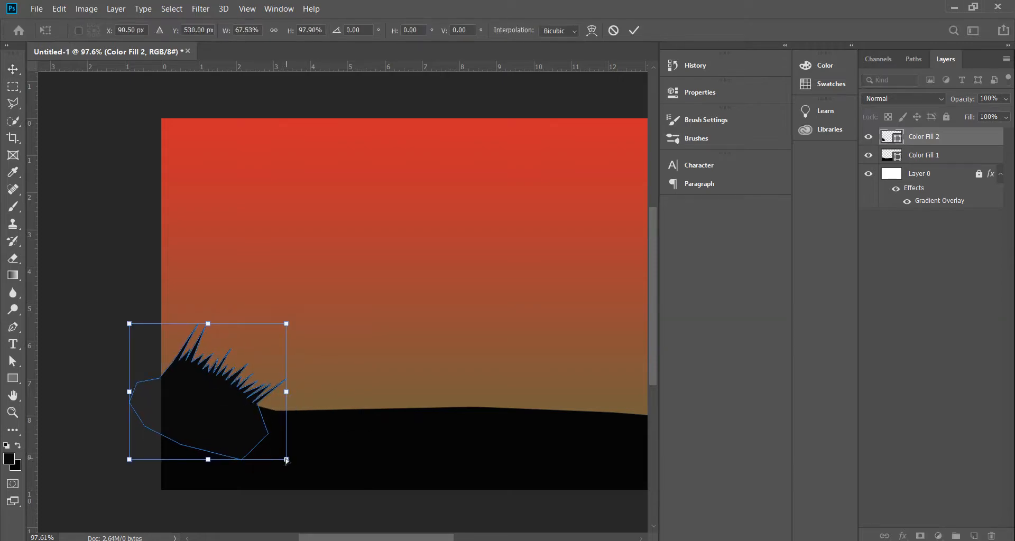
key("ctrl+z")
left_click_drag(362, 462, 267, 431)
left_click_drag(196, 363, 196, 386)
left_click_drag(281, 351, 270, 336)
left_click_drag(214, 402, 220, 389)
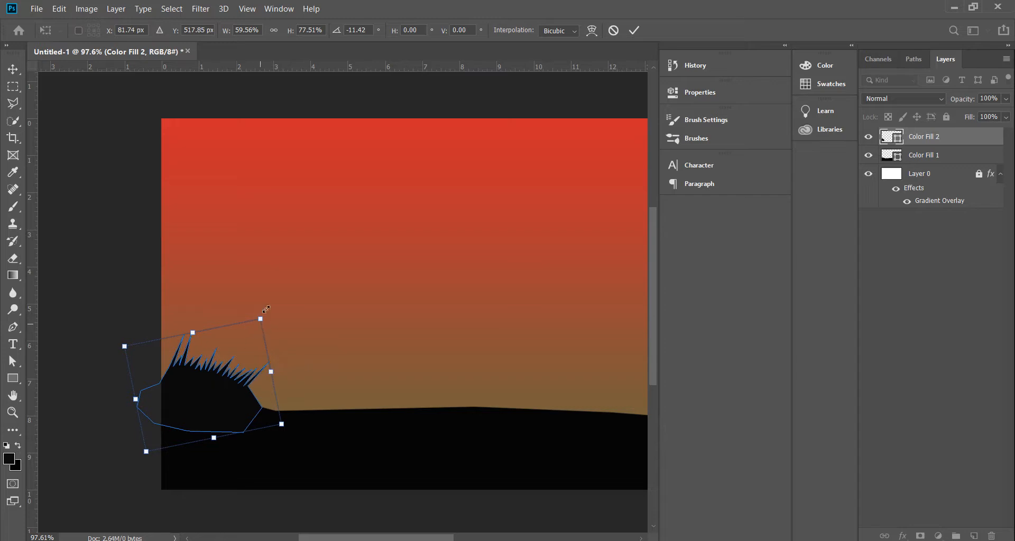
left_click_drag(266, 310, 288, 301)
left_click_drag(207, 371, 195, 379)
left_click(634, 31)
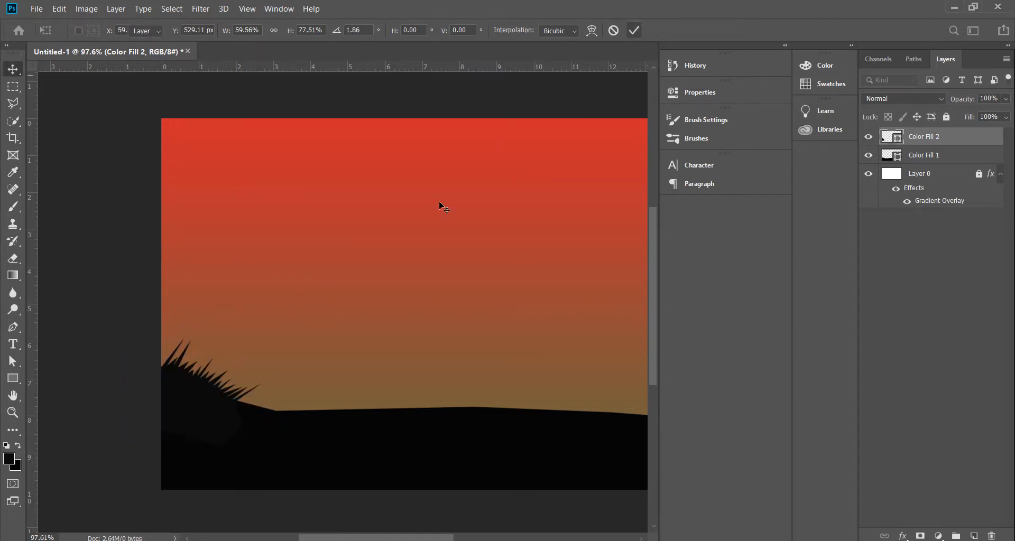
Duplicate the Color Fill 2 layer and place the copy to the right of the original spiky clump.
right_click(943, 137)
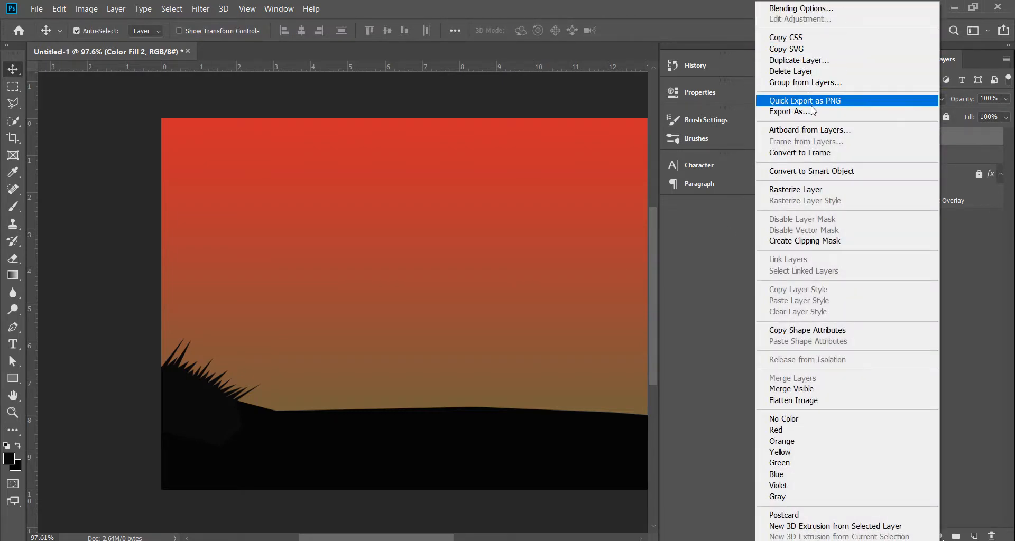
left_click(799, 60)
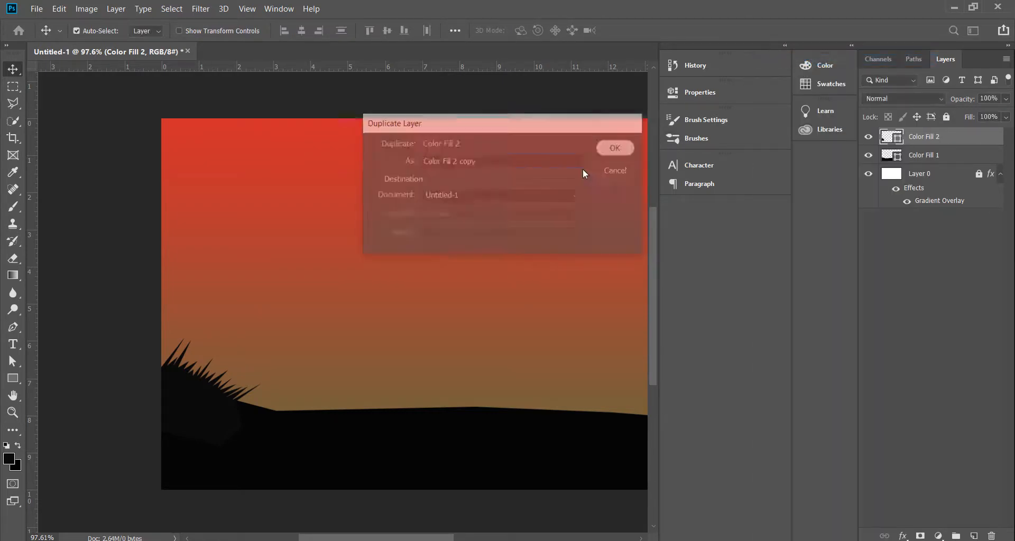
key("Return")
left_click_drag(204, 400, 289, 414)
Tilt the copied clump to about -3.8° and flip it horizontally.
key("ctrl+t")
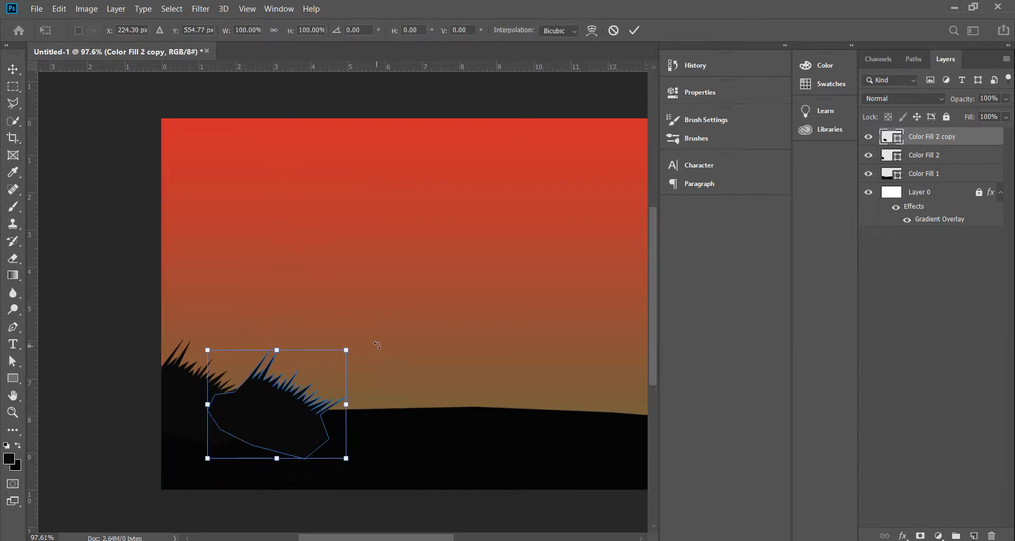
left_click_drag(377, 345, 374, 340)
left_click_drag(263, 413, 270, 416)
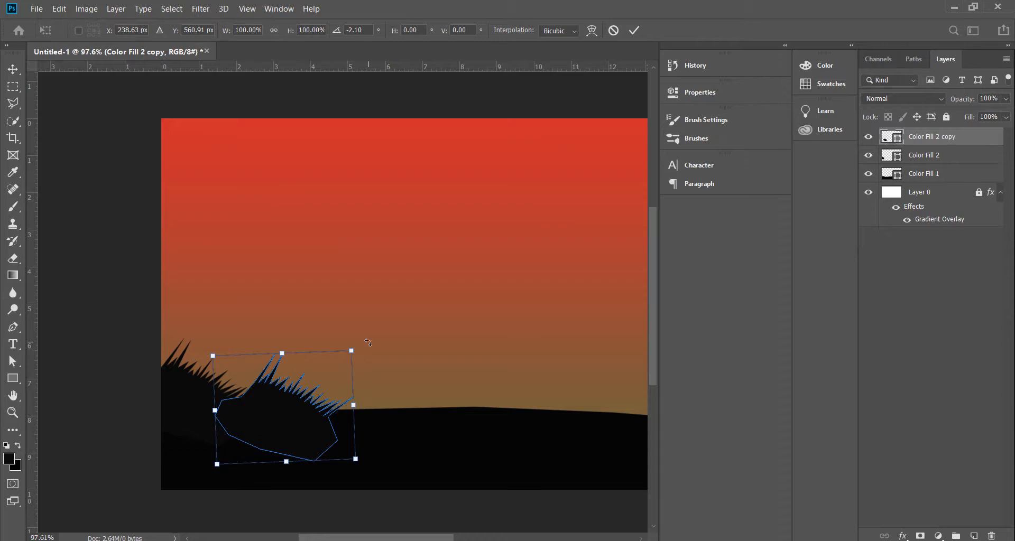
left_click_drag(368, 343, 366, 340)
right_click(311, 394)
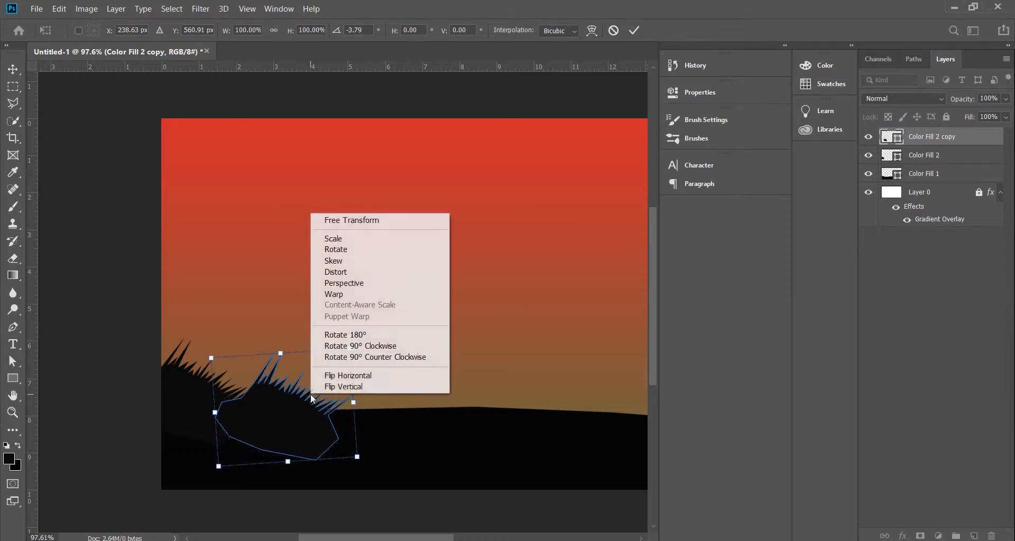
left_click(357, 387)
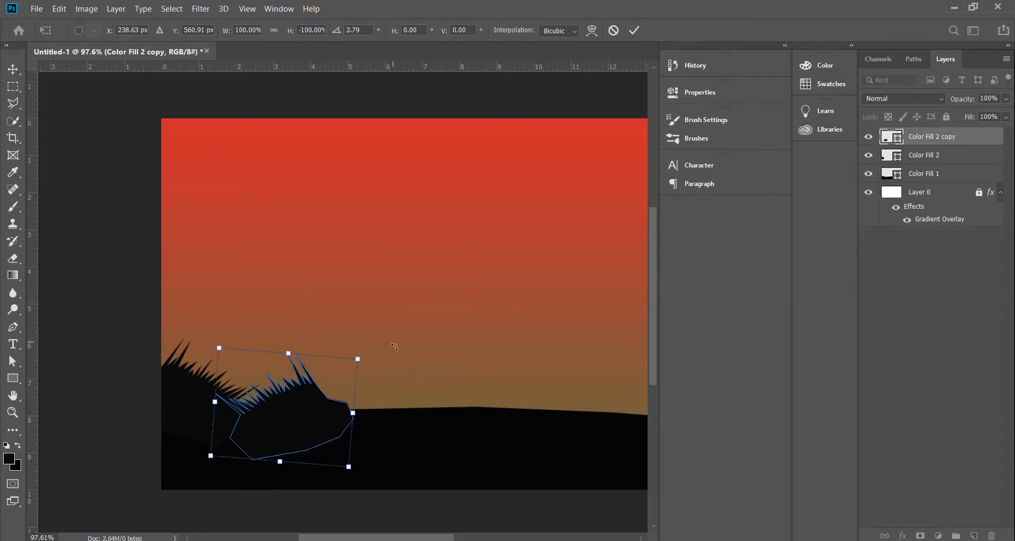
Rotate the flipped copy to about 34.2° so its spikes point upward and settle it beside the first clump.
left_click_drag(394, 344, 426, 360)
left_click_drag(318, 407, 324, 406)
left_click_drag(379, 381, 407, 393)
left_click_drag(301, 413, 304, 417)
left_click(634, 31)
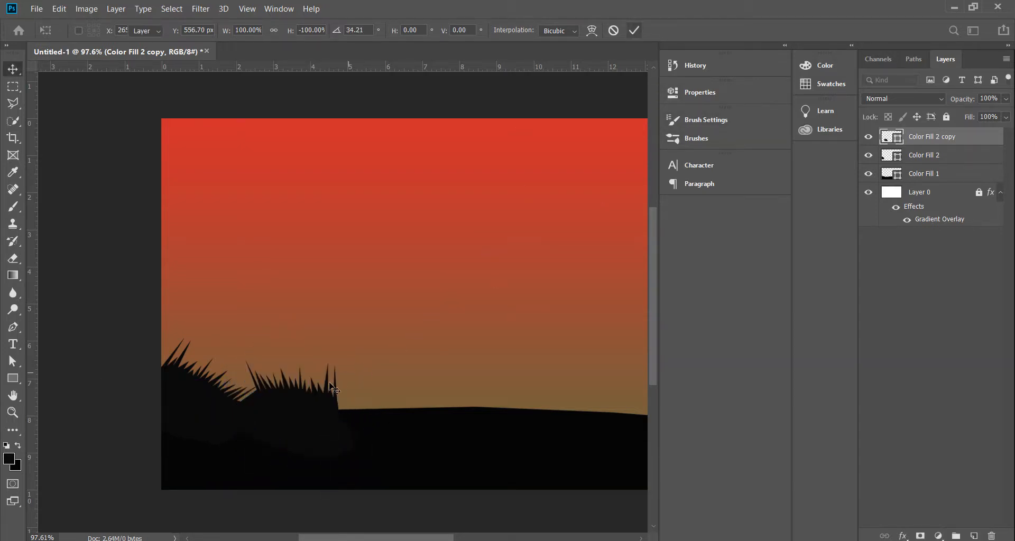
Duplicate the Color Fill 2 copy layer and place the new clump to the right, slightly overlapping its source.
right_click(955, 133)
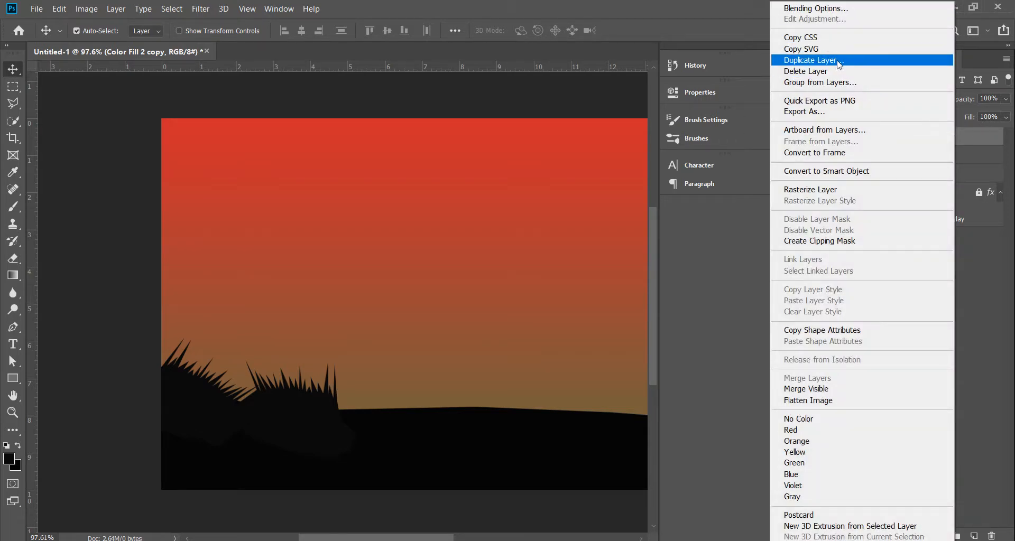
left_click(814, 60)
left_click(618, 148)
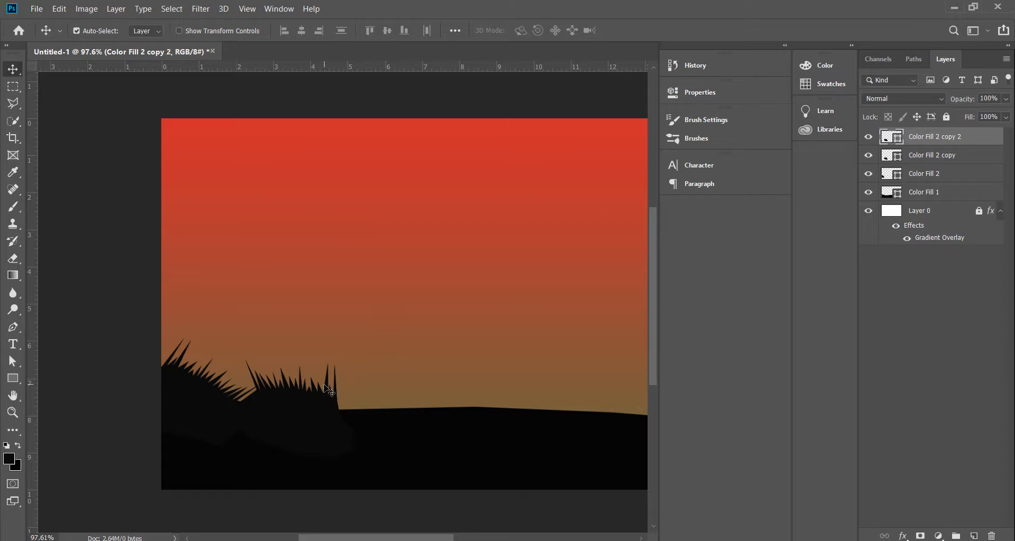
left_click_drag(324, 385, 416, 408)
Duplicate the Color Fill 2 copy 2 layer and extend the spiky row to the right with the new clump.
right_click(937, 133)
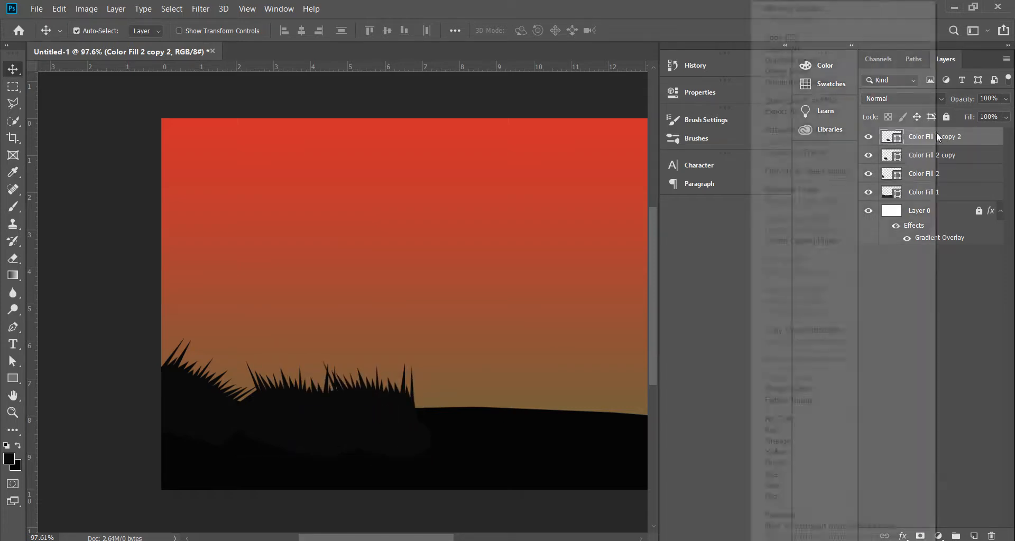
left_click(838, 61)
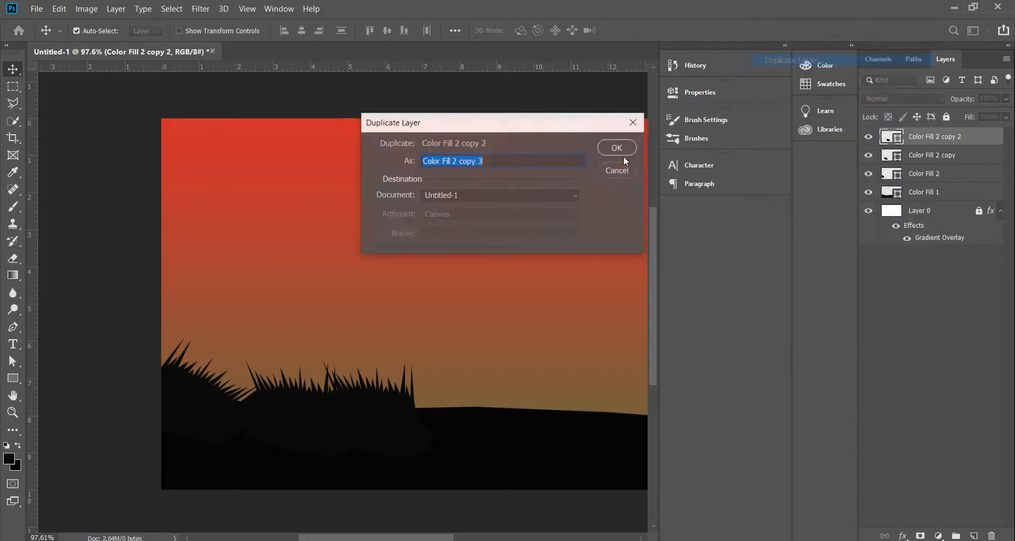
left_click(600, 147)
left_click_drag(418, 389, 458, 412)
Flip the rightmost clump horizontally and nudge it slightly to the right.
right_click(456, 408)
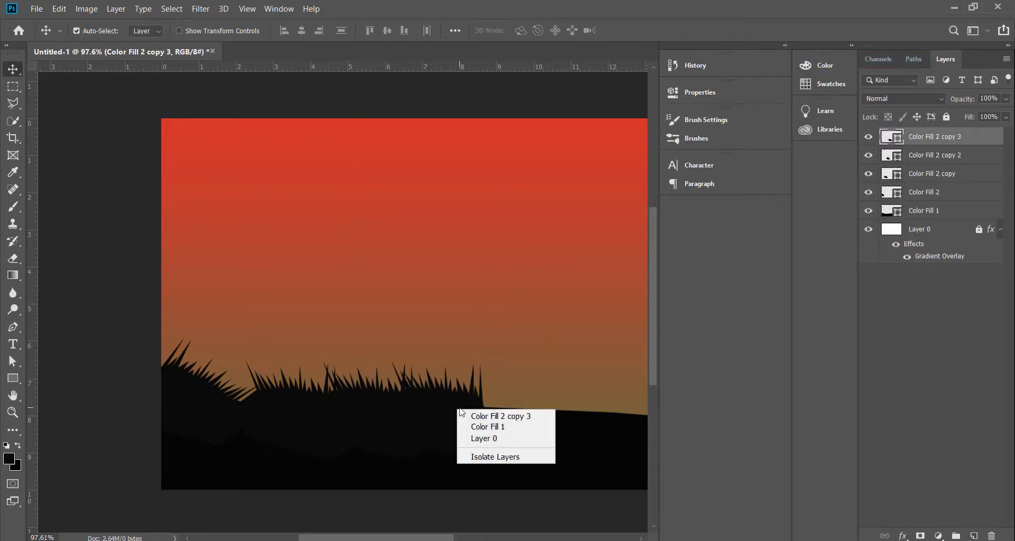
left_click(448, 407)
key("ctrl+t")
right_click(448, 401)
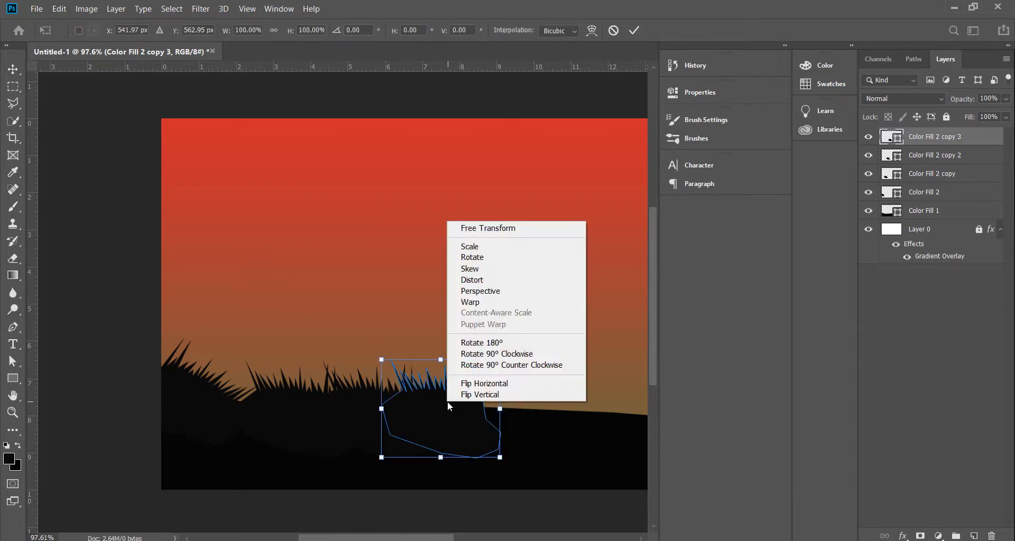
left_click(499, 392)
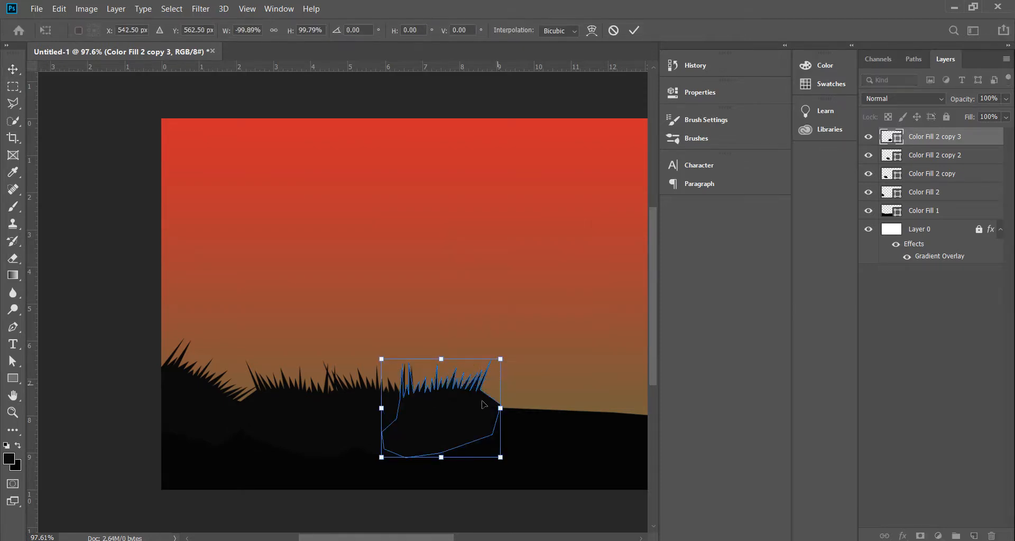
mouse_move(475, 413)
left_mouse_down()
mouse_move(501, 413)
mouse_move(481, 413)
left_mouse_up()
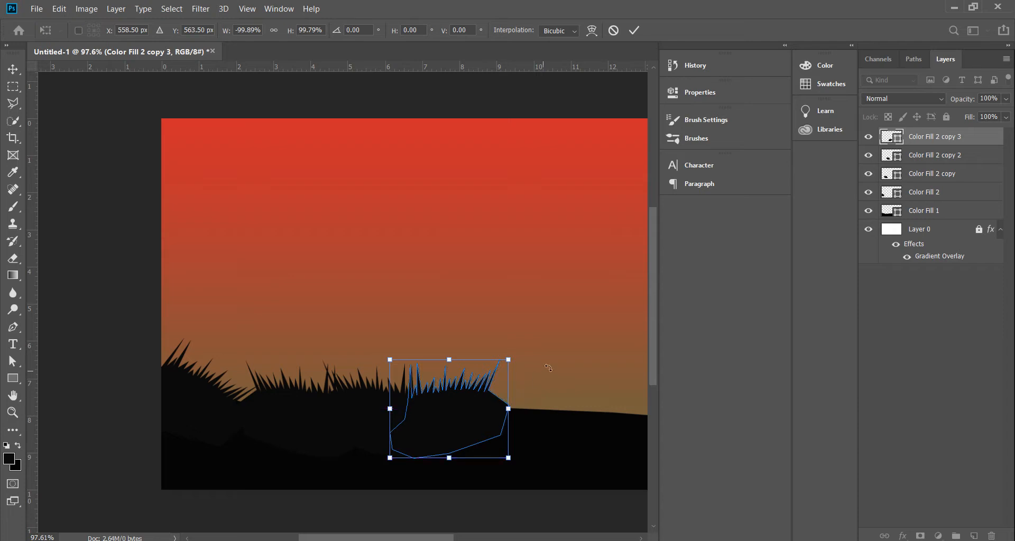
left_click(633, 30)
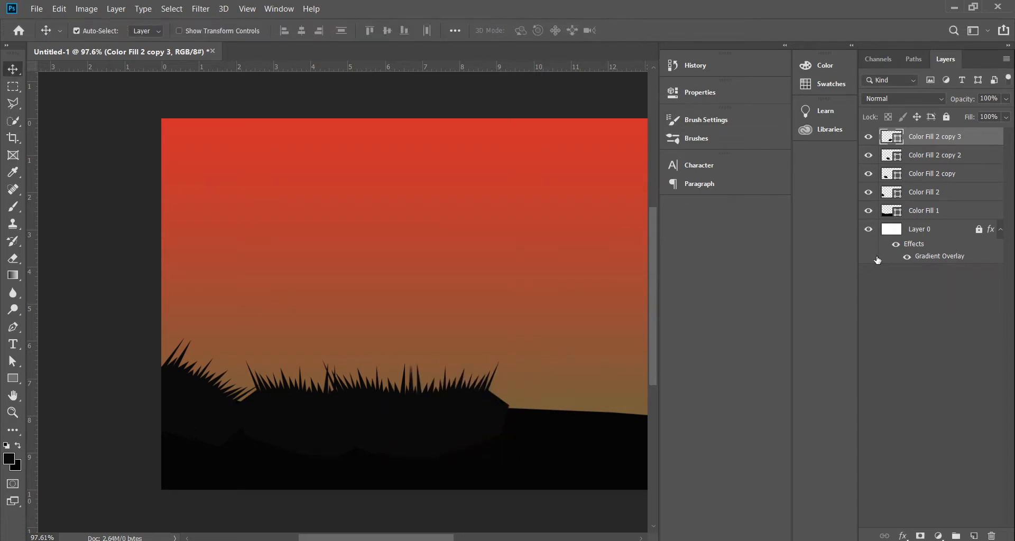
Duplicate the Color Fill 2 copy 3 layer and move the copy right to continue the row of spiky foliage.
right_click(957, 136)
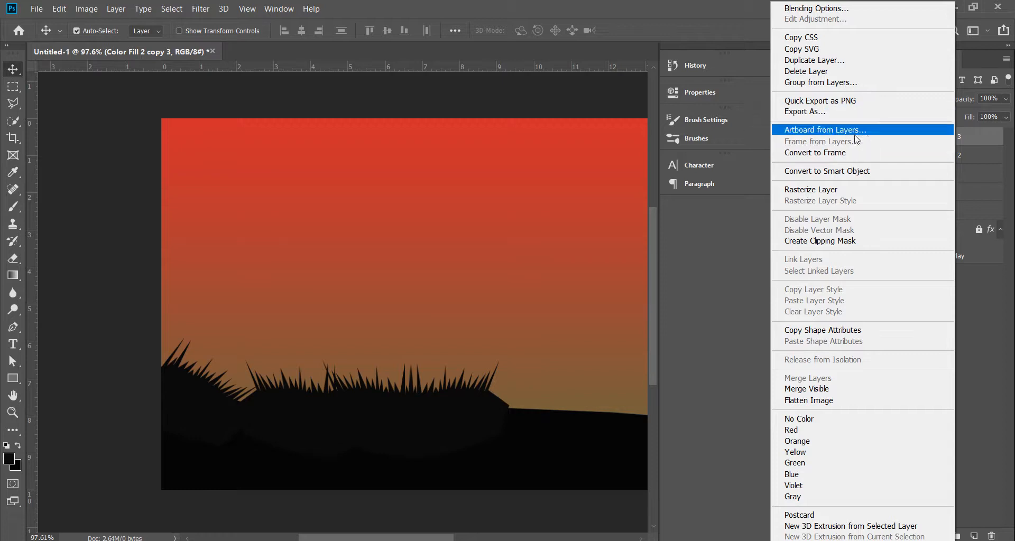
left_click(851, 60)
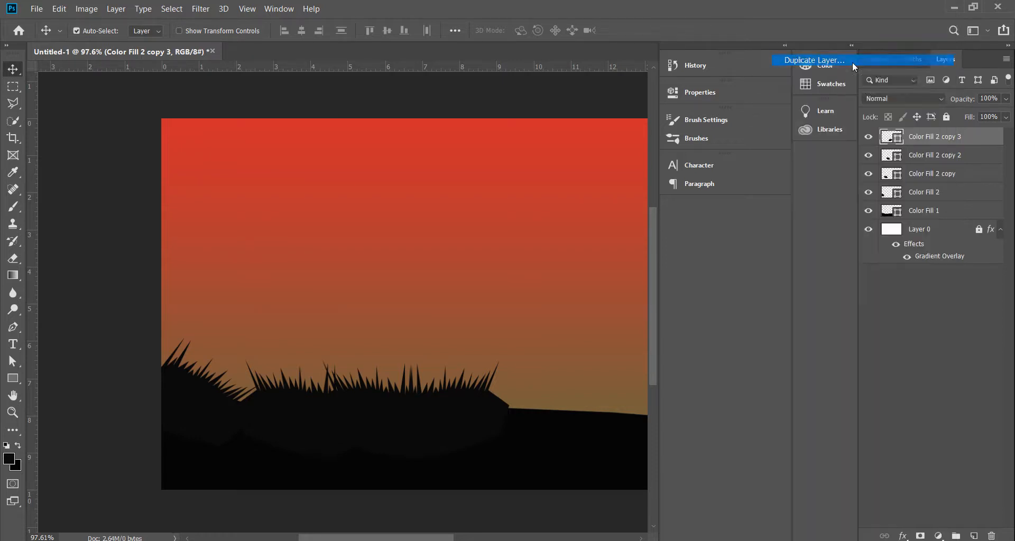
left_click(611, 145)
left_click_drag(471, 408, 530, 408)
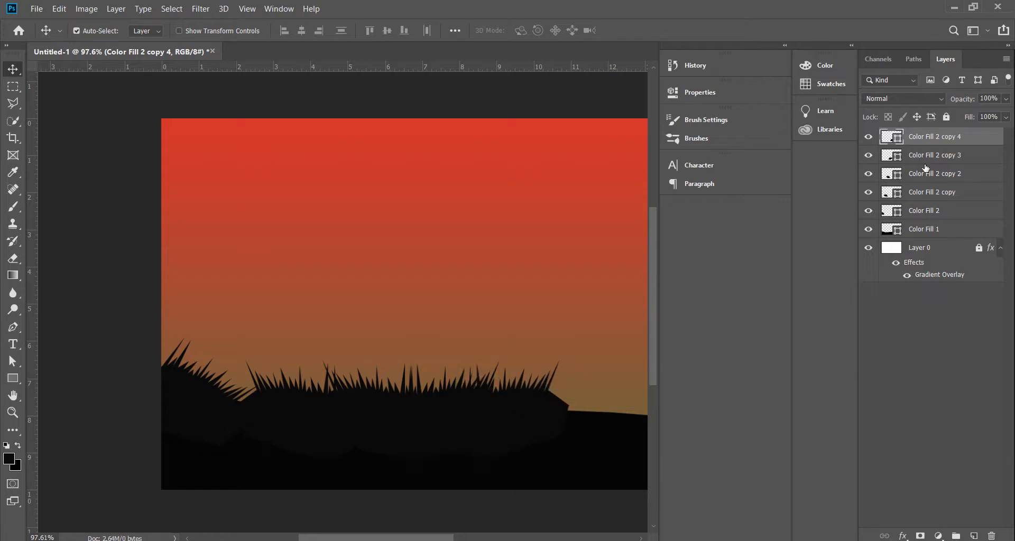
Duplicate the Color Fill 2 copy 4 layer and move the new clump right to lengthen the spiky foliage row.
right_click(918, 137)
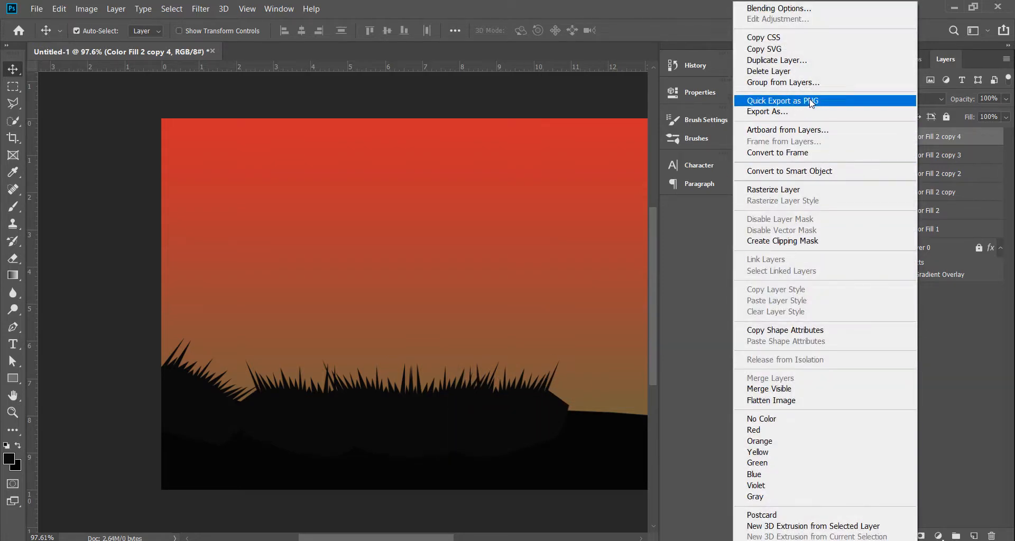
left_click(809, 60)
left_click(615, 148)
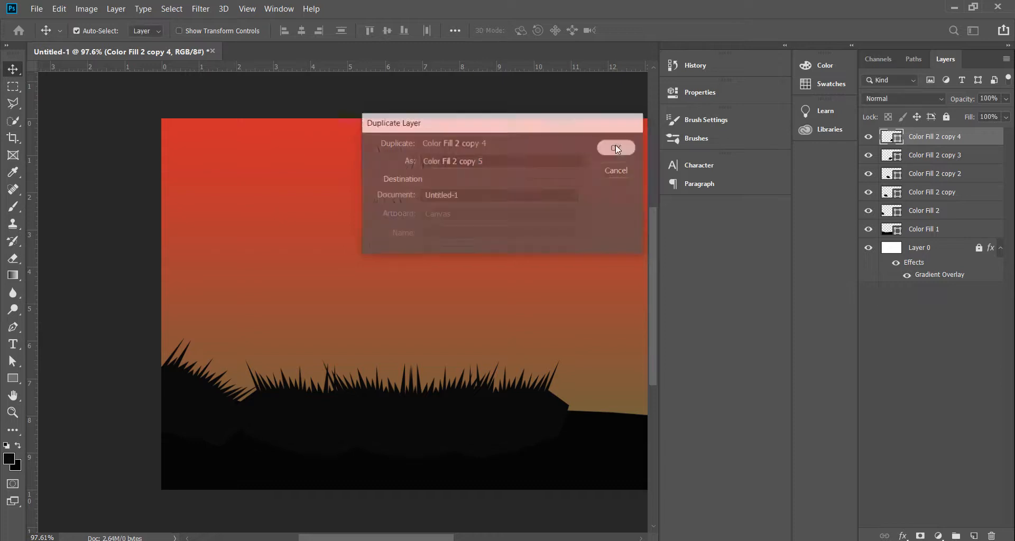
left_click_drag(531, 410, 622, 410)
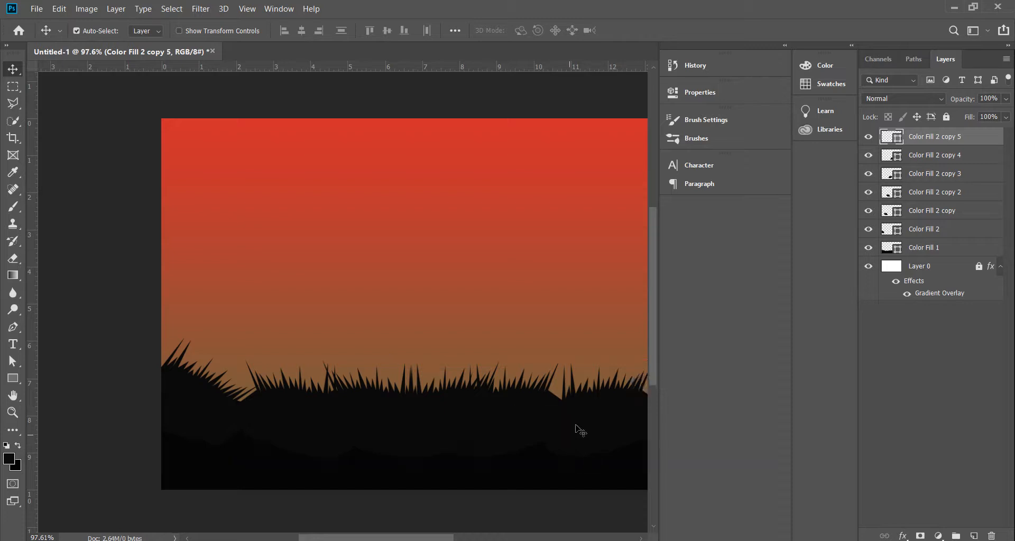
Duplicate the Color Fill 2 copy 5 layer and place the new clump to the right, overlapping its source.
scroll(472, 216, "down", 2)
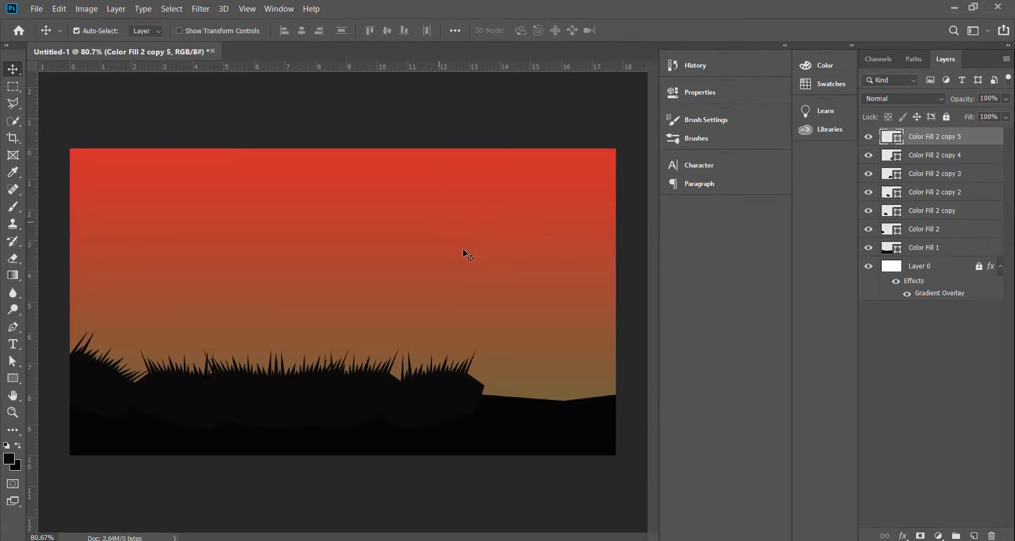
right_click(946, 139)
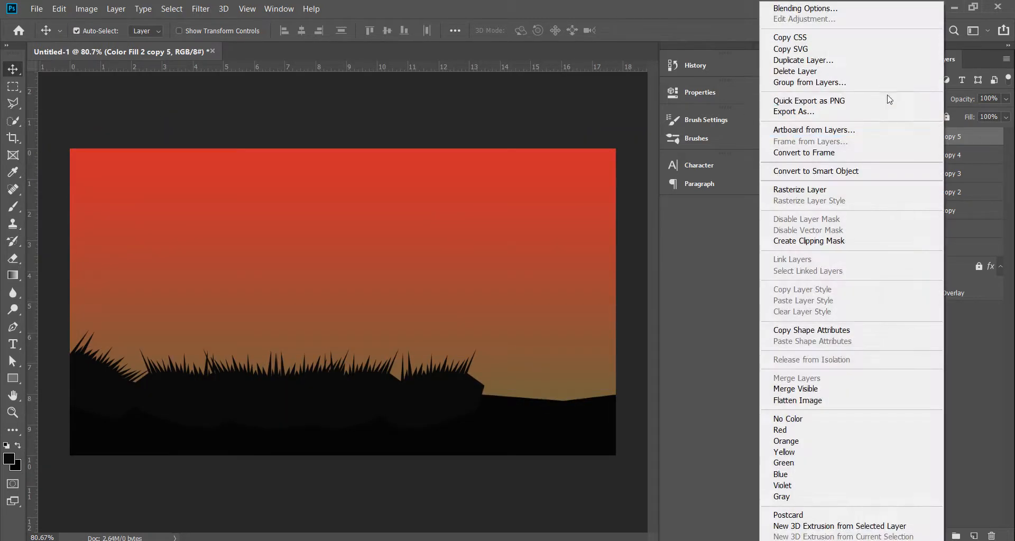
left_click(873, 59)
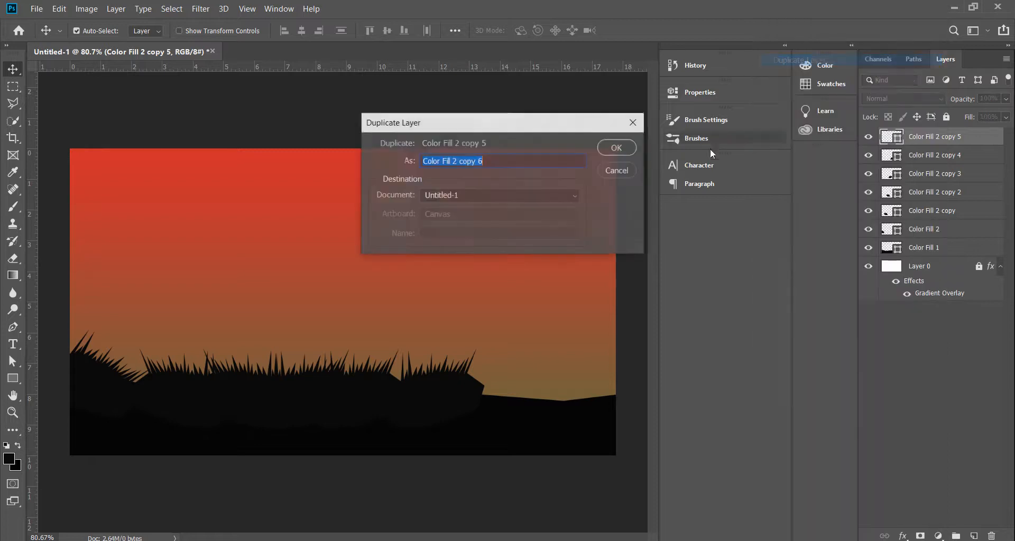
left_click(633, 148)
left_click_drag(462, 406, 518, 395)
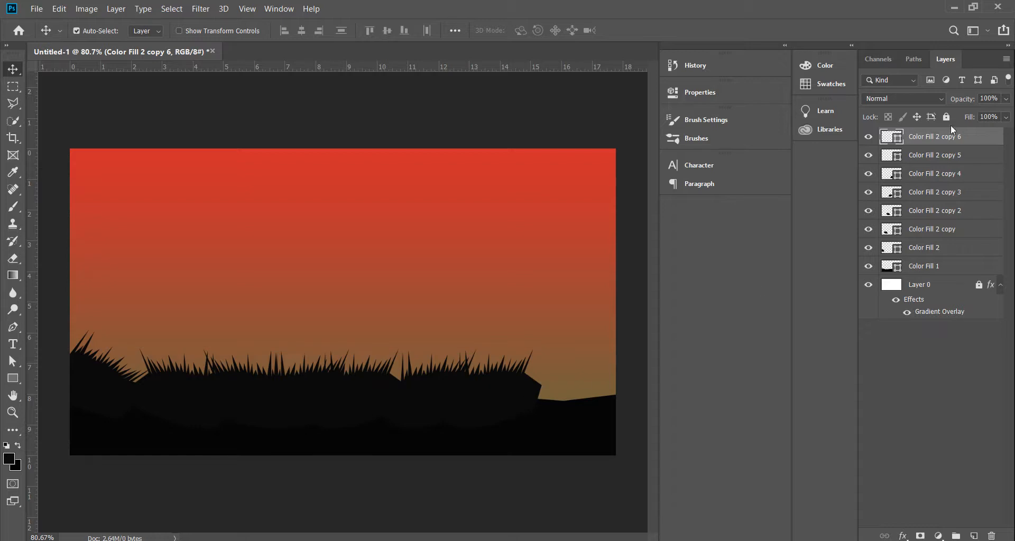
Duplicate the Color Fill 2 copy 6 layer and position the new clump to the right, slightly lower than its source.
right_click(937, 140)
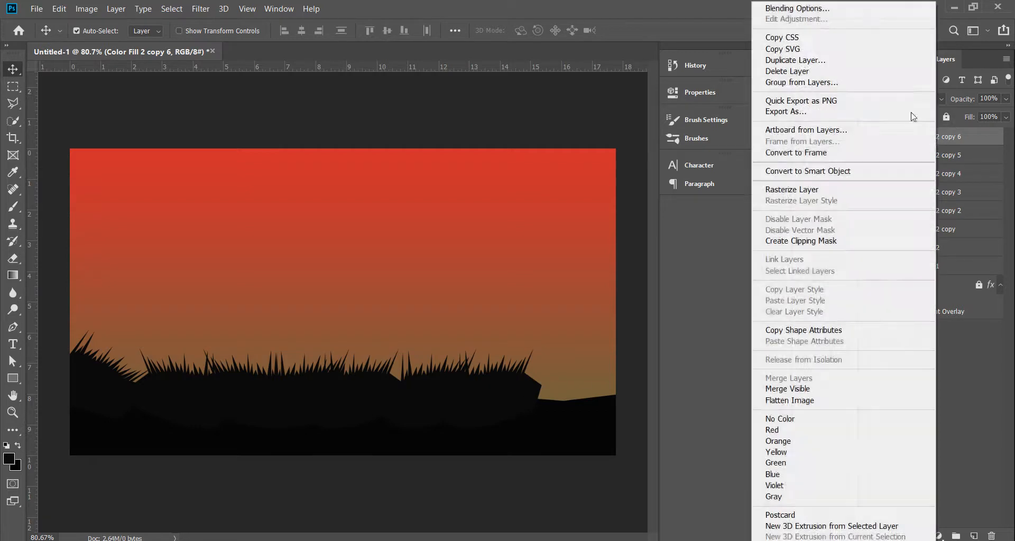
left_click(811, 61)
left_click(604, 151)
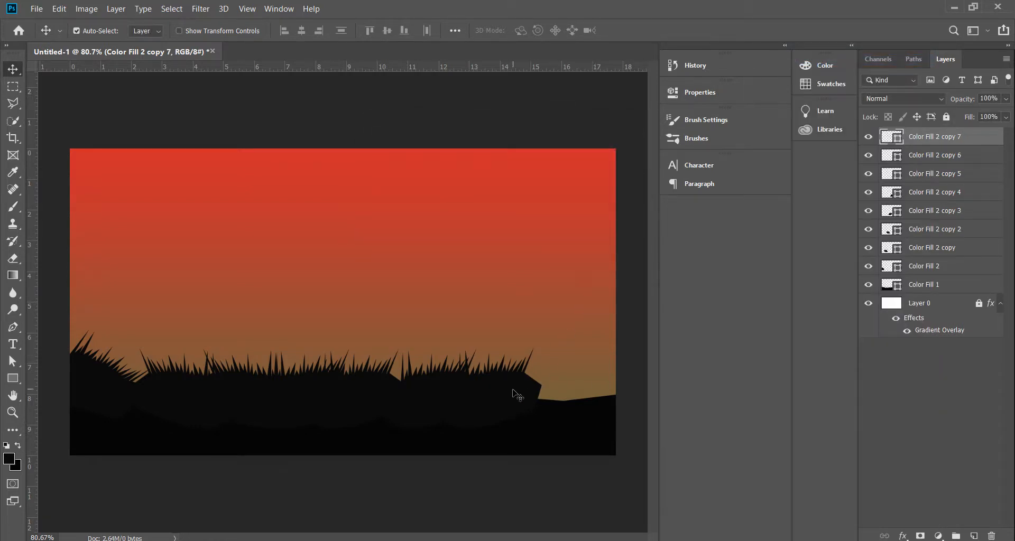
left_click_drag(517, 394, 580, 398)
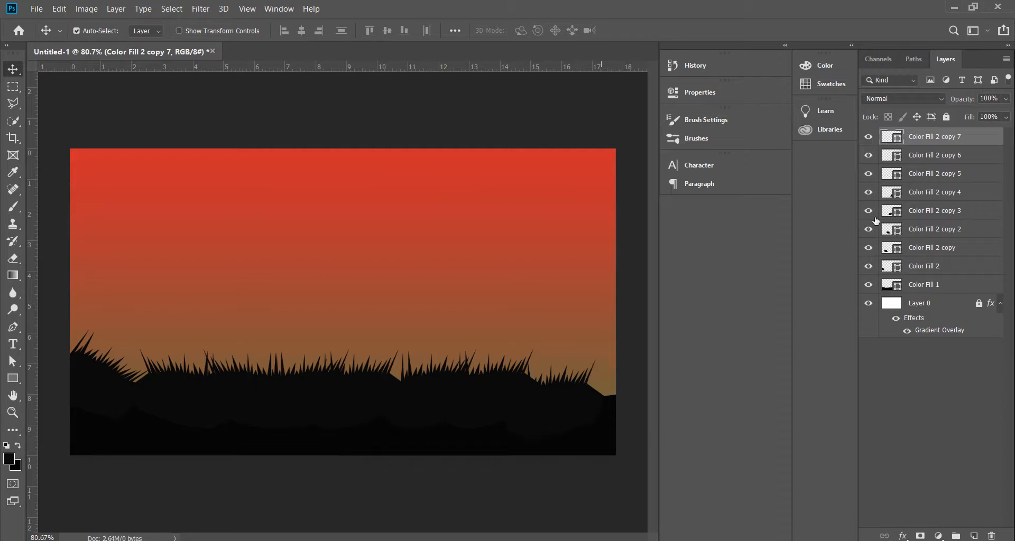
Duplicate the Color Fill 2 copy 7 layer and move the copy right so the foliage row reaches the canvas's right edge.
right_click(929, 137)
left_click(783, 61)
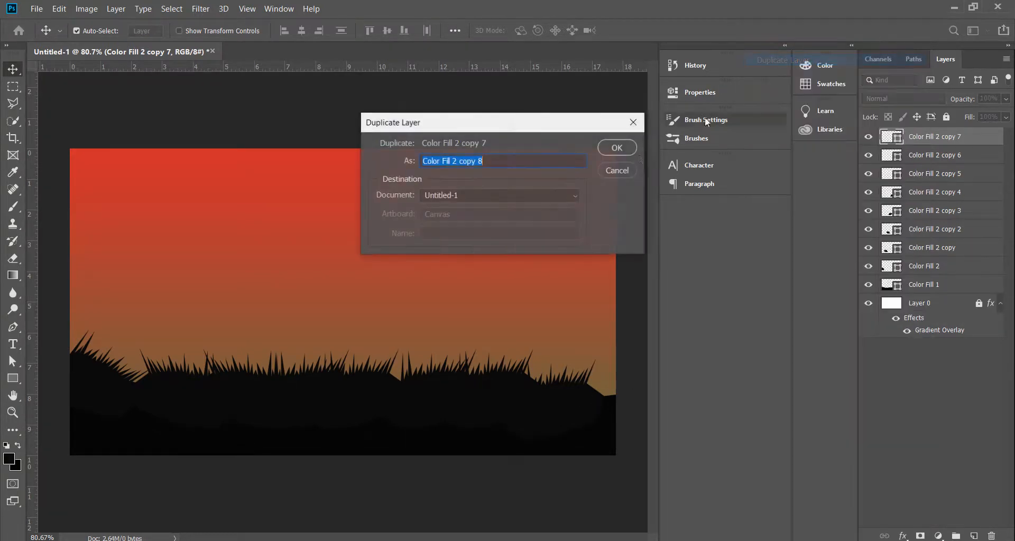
left_click(604, 148)
left_click_drag(581, 398, 618, 399)
key("ctrl+minus")
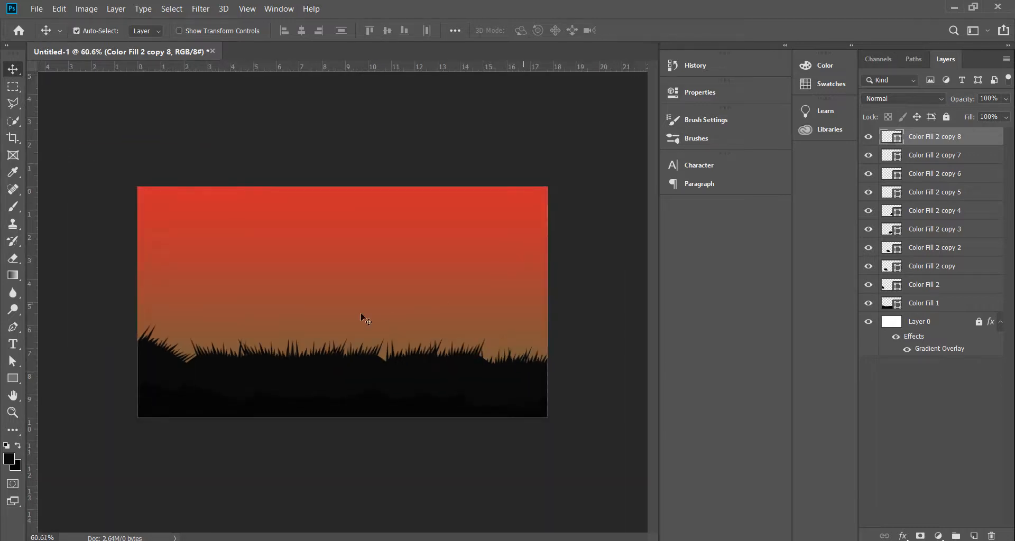